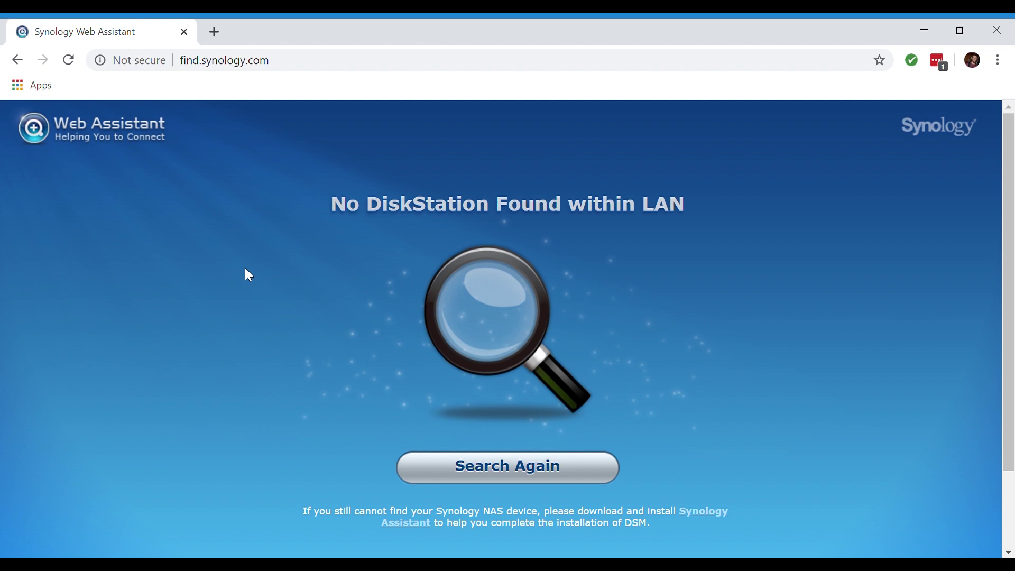
# Search the network again and connect to the UC3200 named SynologyUC
pyautogui.click(491, 468)
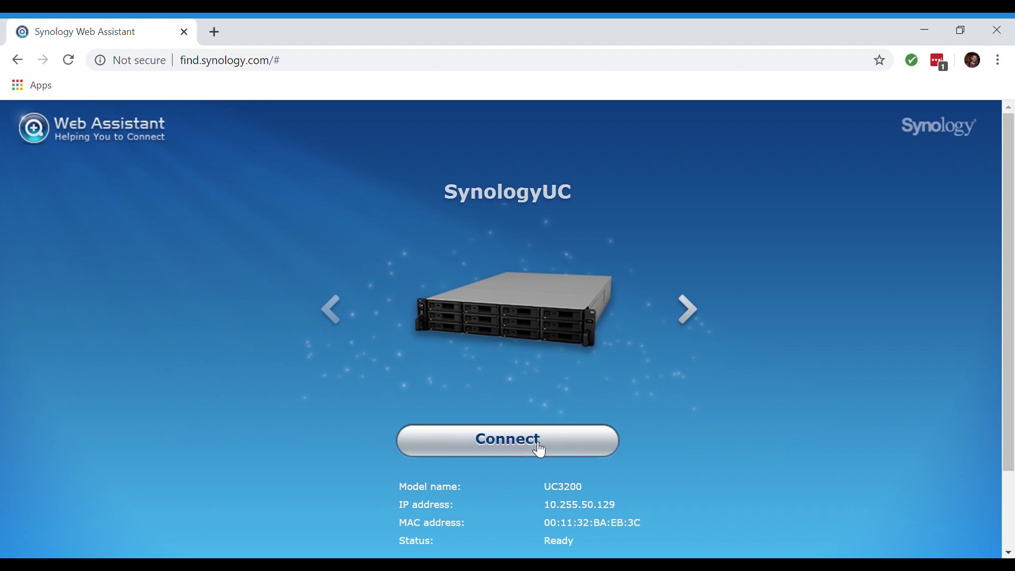
pyautogui.scroll(-2, 539, 450)
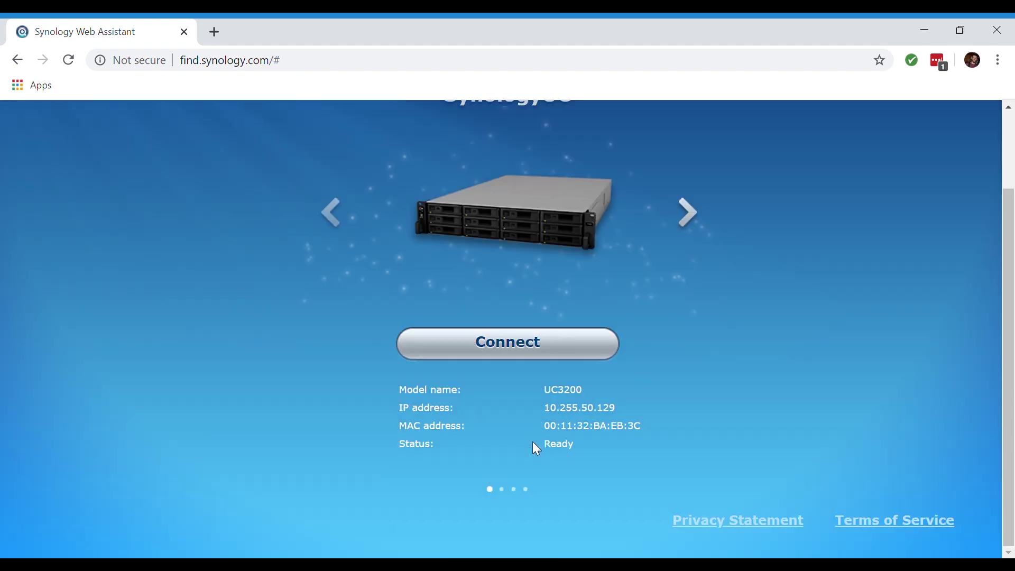
pyautogui.scroll(2, 532, 441)
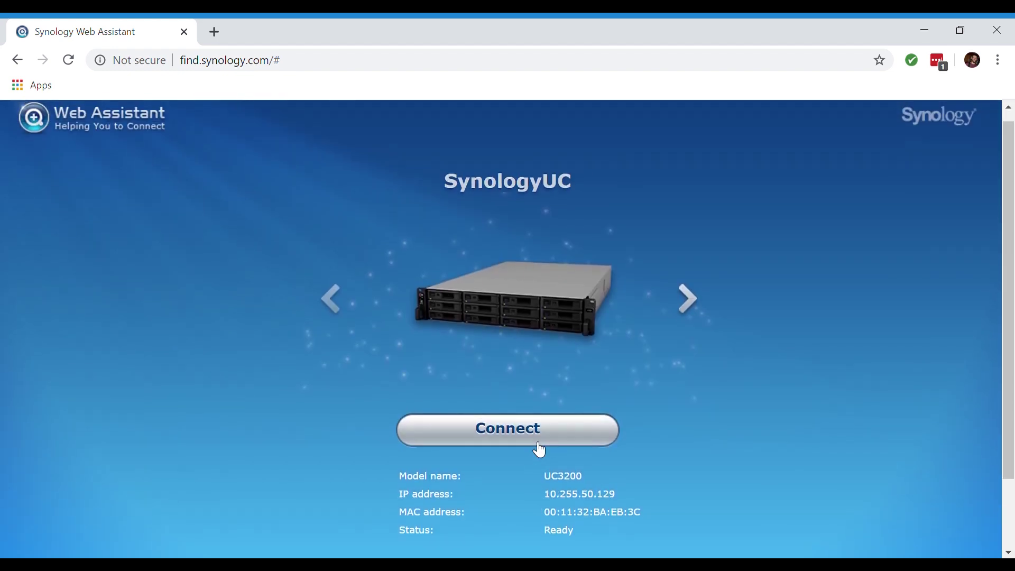
pyautogui.scroll(-2, 532, 442)
pyautogui.scroll(2, 532, 442)
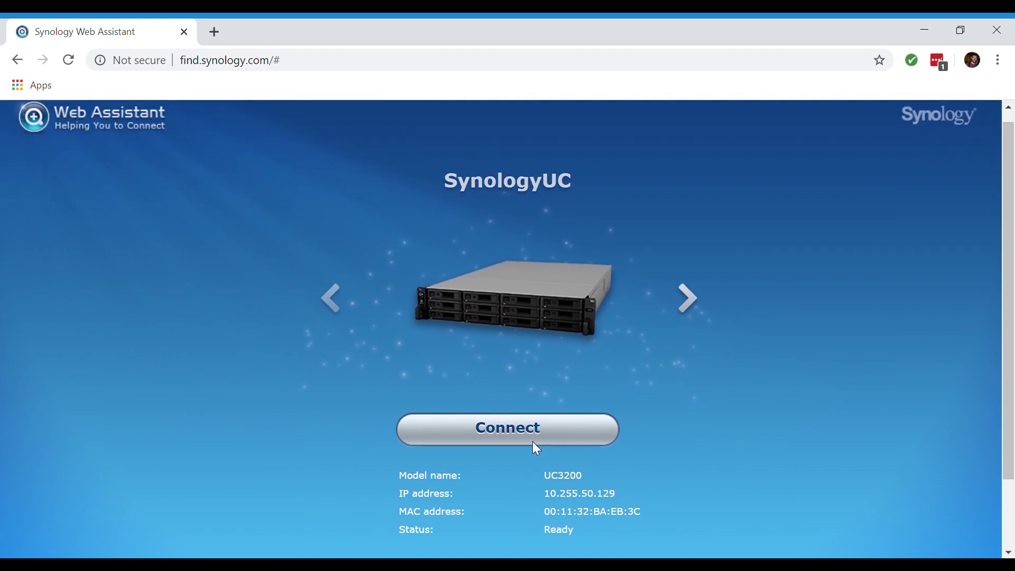
pyautogui.click(527, 443)
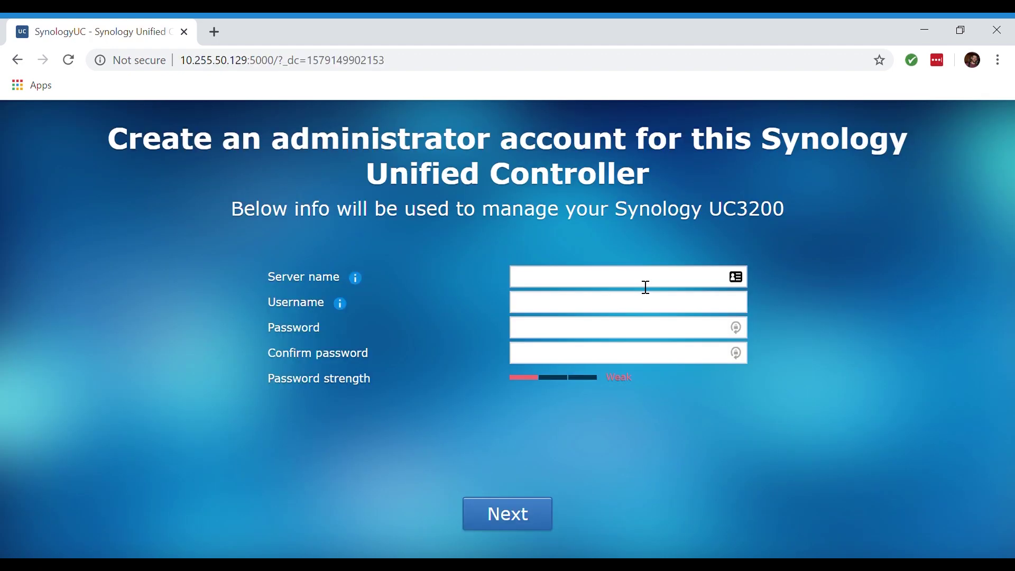
pyautogui.click(645, 287)
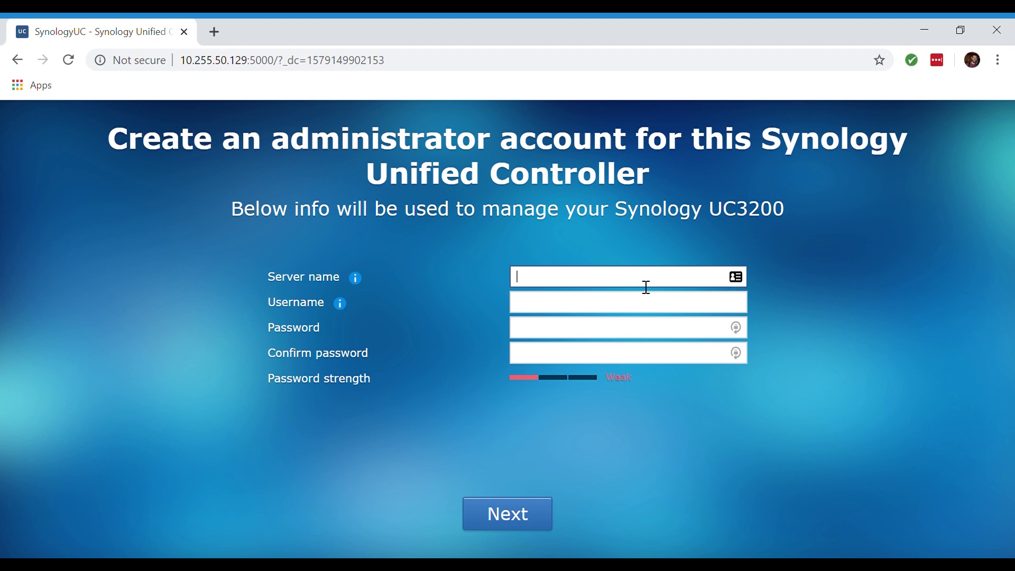
# Create the admin account on server UC3200_TEST with a confirmed password and submit it
pyautogui.write('UC3200_TEST')
pyautogui.press('Tab')
pyautogui.write('admin')
pyautogui.press('Tab')
pyautogui.write('••••')
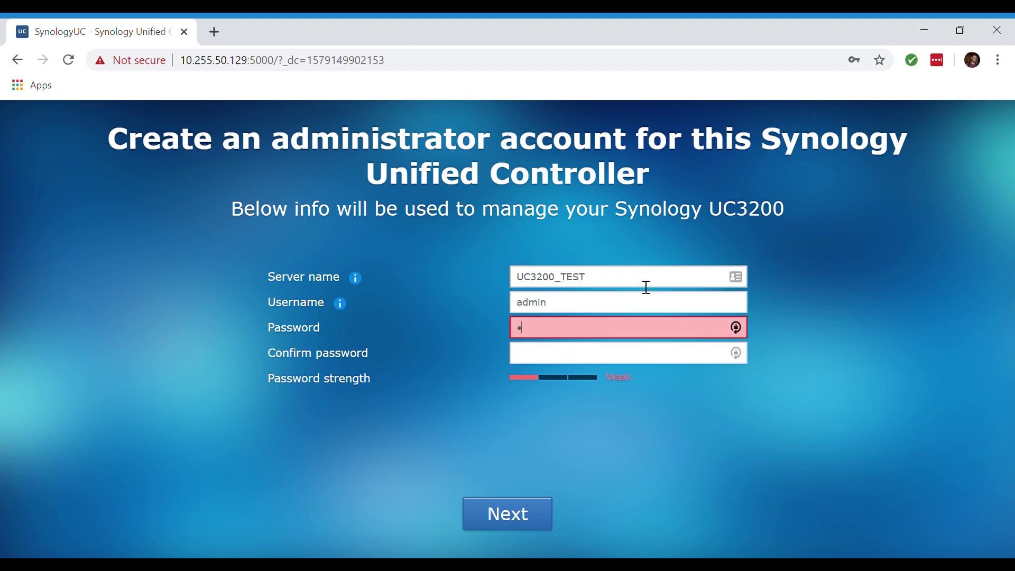
pyautogui.write('•••')
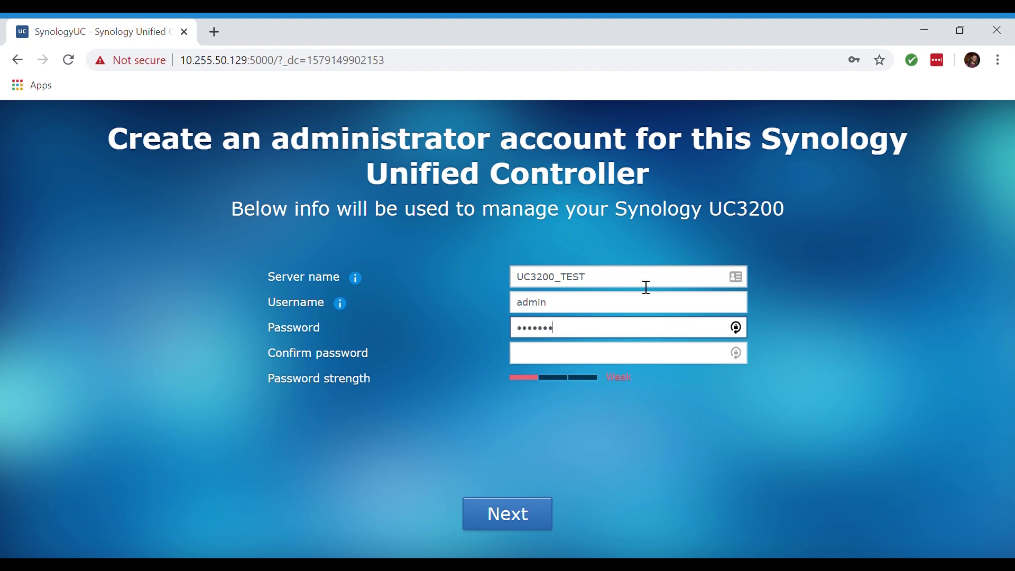
pyautogui.press('BackSpace')
pyautogui.press('BackSpace')
pyautogui.press('BackSpace')
pyautogui.press('BackSpace')
pyautogui.press('BackSpace')
pyautogui.press('BackSpace')
pyautogui.press('BackSpace')
pyautogui.write('••••••')
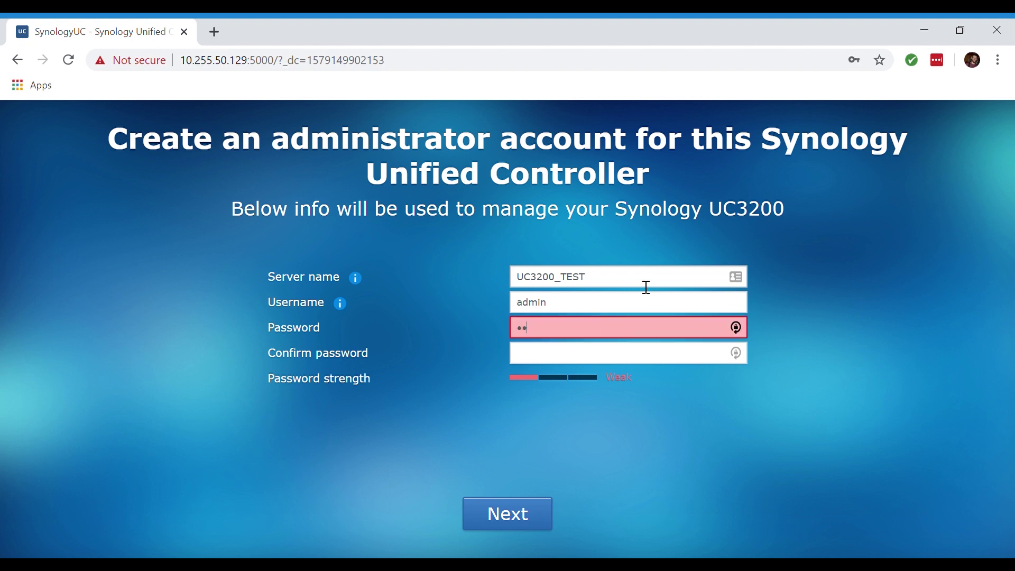
pyautogui.write('••••••')
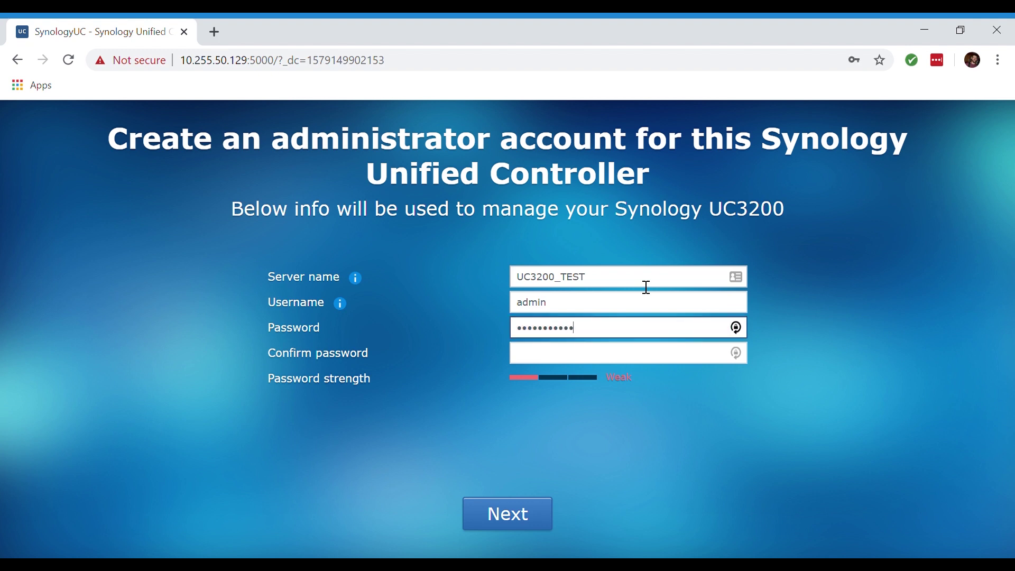
pyautogui.press('Tab')
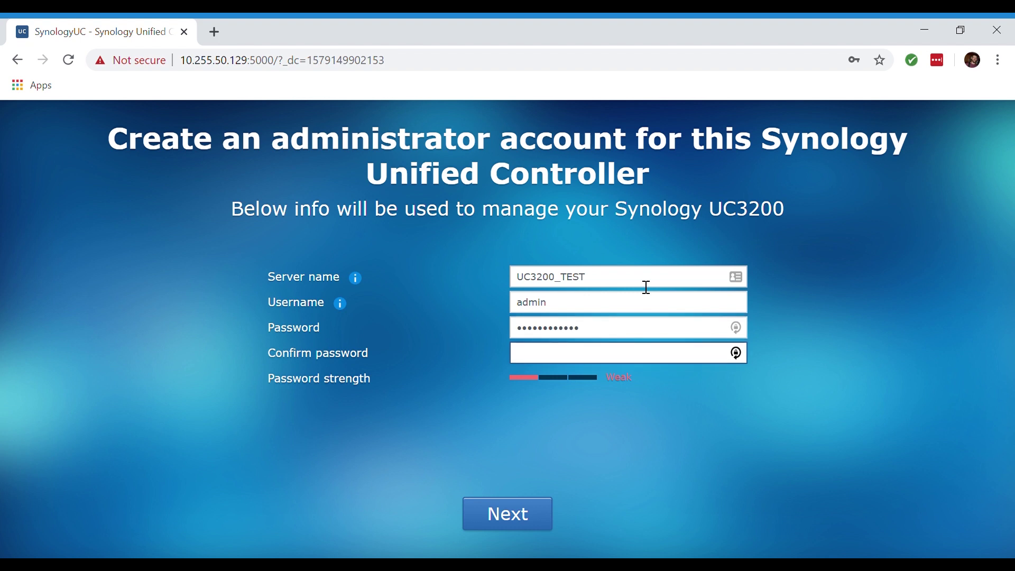
pyautogui.hotkey('ctrl', 'v')
pyautogui.click(525, 512)
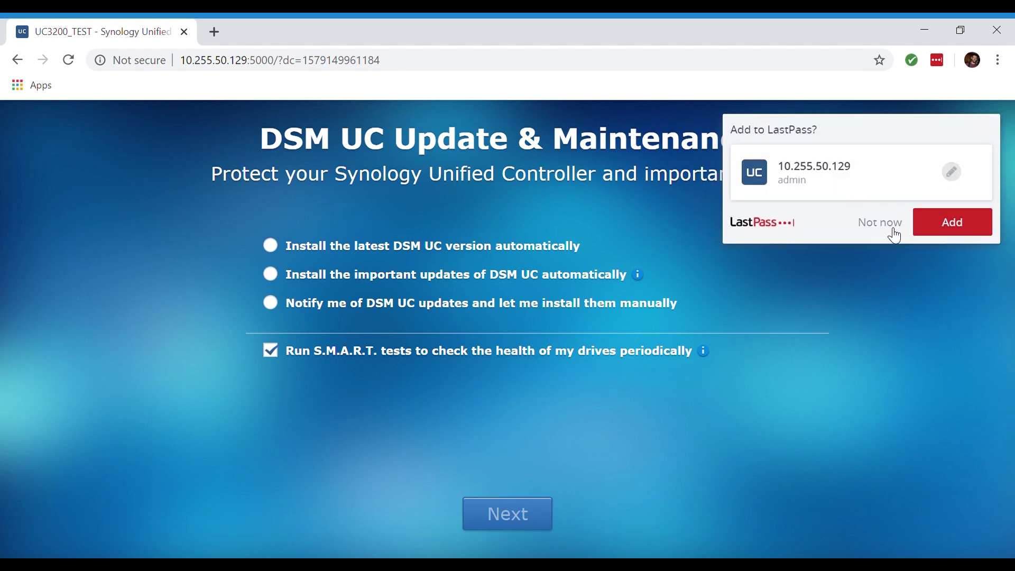
# Decline the password-manager prompt and choose DSM UC update notifications with manual installation
pyautogui.click(892, 234)
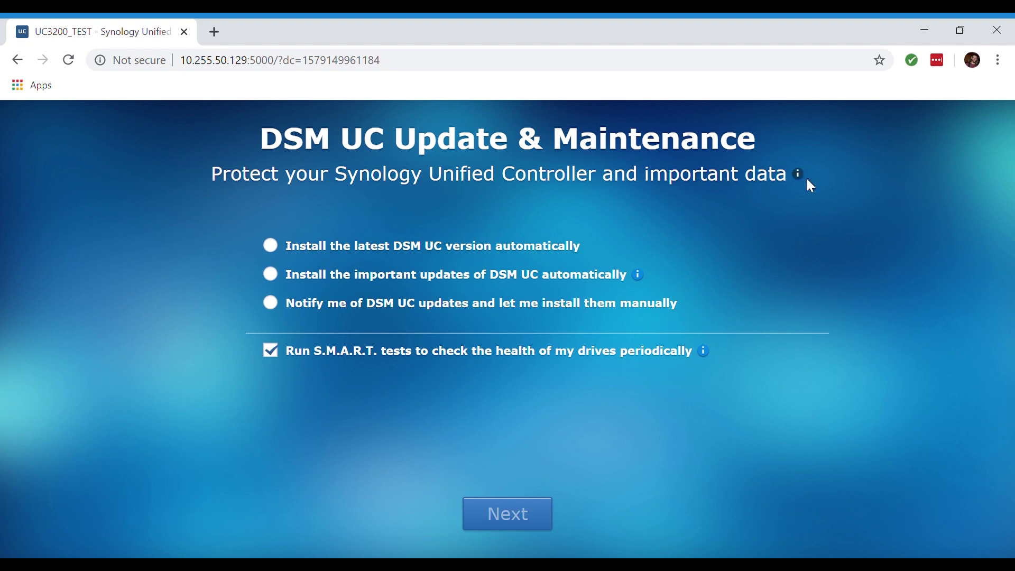
pyautogui.moveTo(797, 175)
pyautogui.click(272, 303)
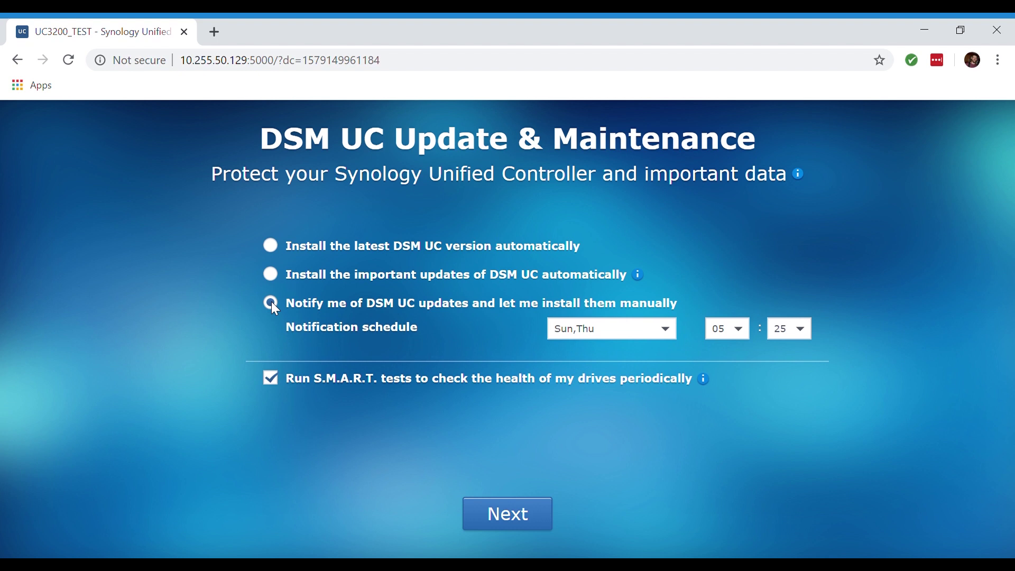
pyautogui.click(525, 522)
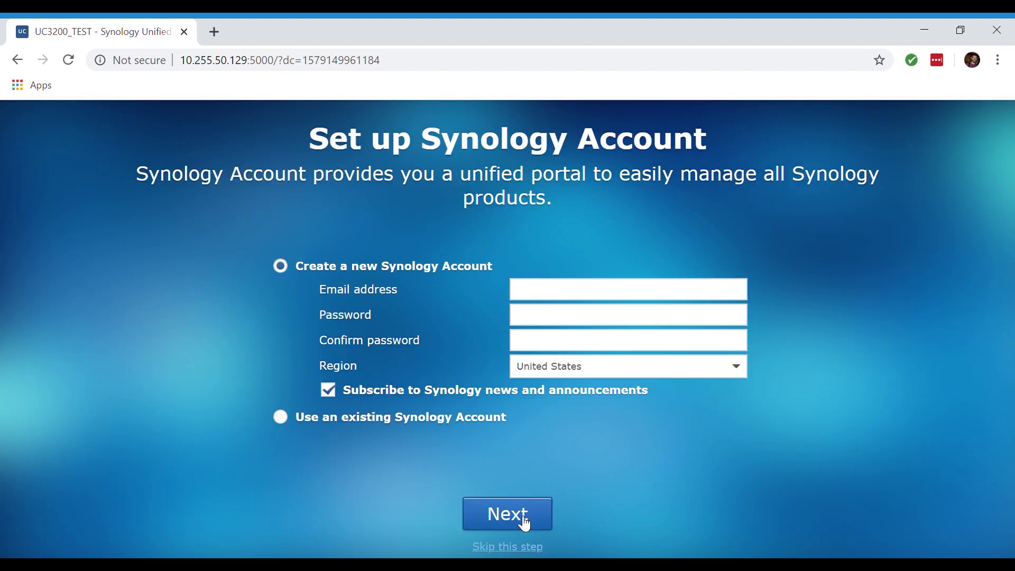
# Sign in with an existing Synology Account using its e-mail address and password
pyautogui.click(466, 419)
pyautogui.click(566, 315)
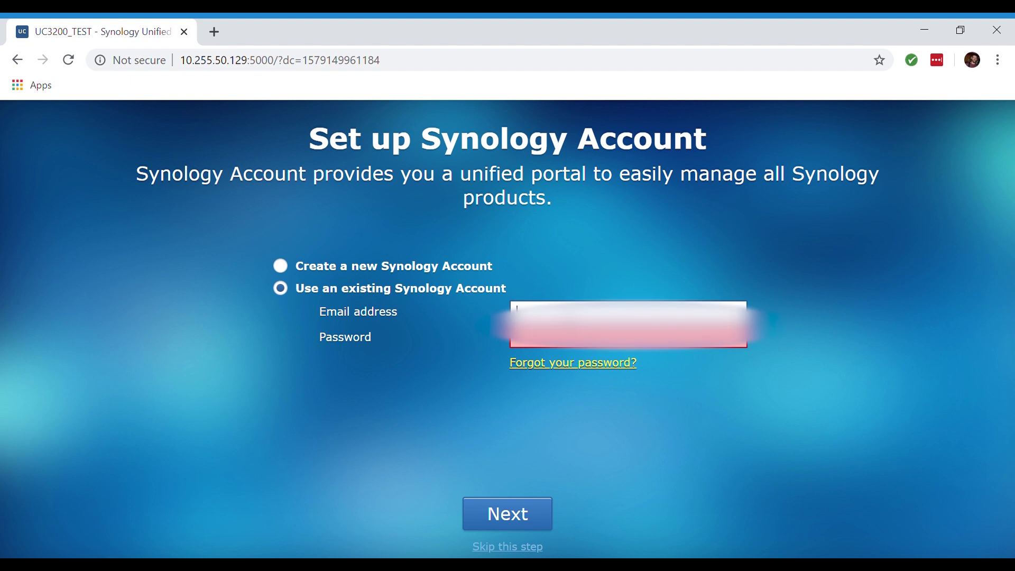
pyautogui.write('ad')
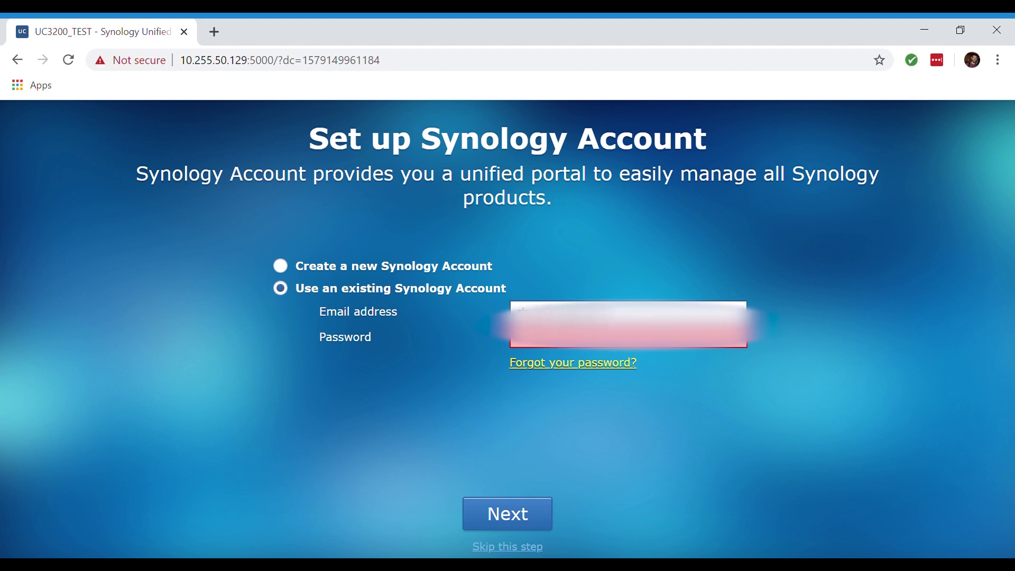
pyautogui.press('Return')
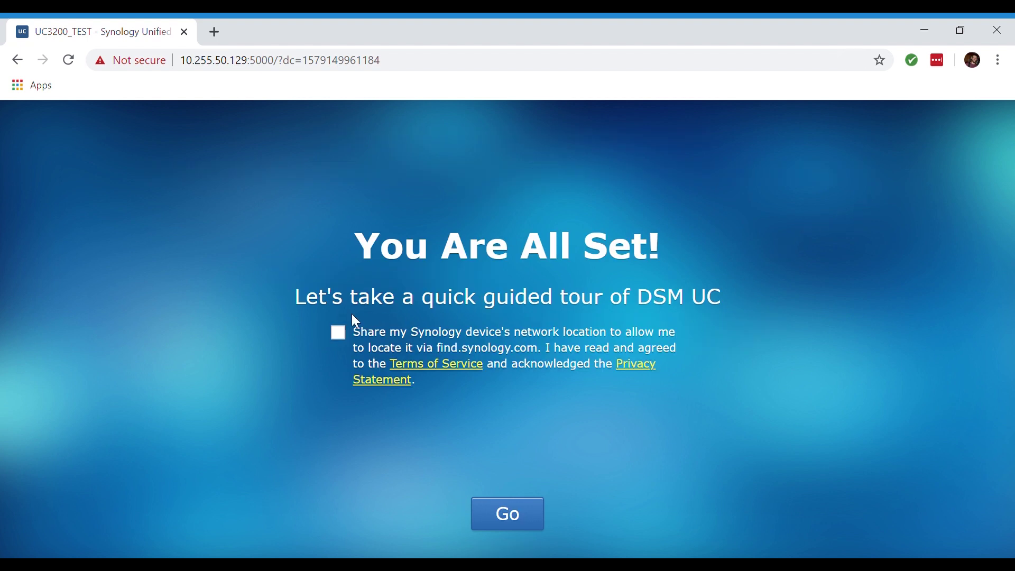
# Enter the DSM UC desktop and answer Remind me later to Device Analytics
pyautogui.click(502, 510)
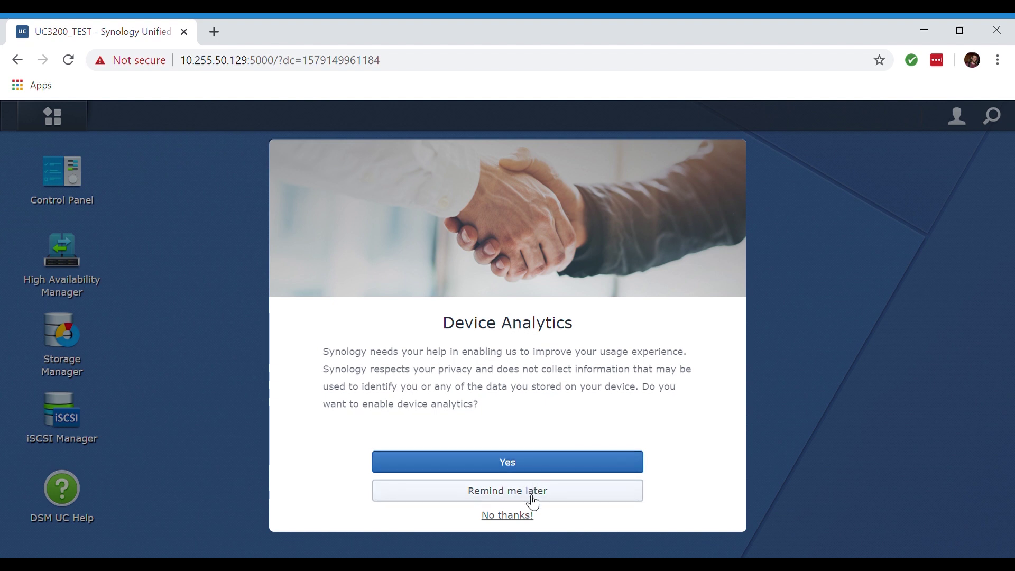
pyautogui.click(531, 491)
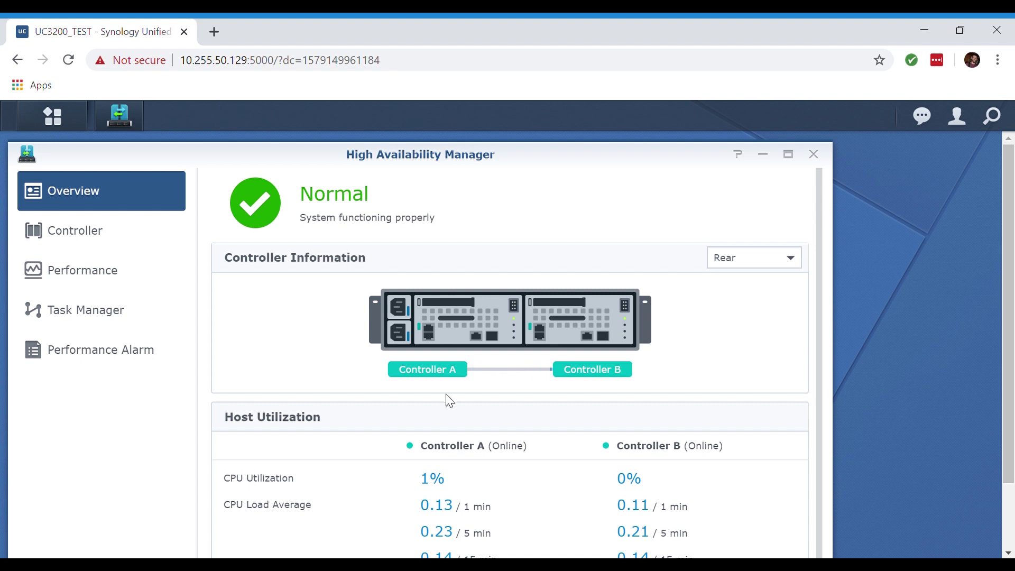
pyautogui.scroll(-3, 486, 415)
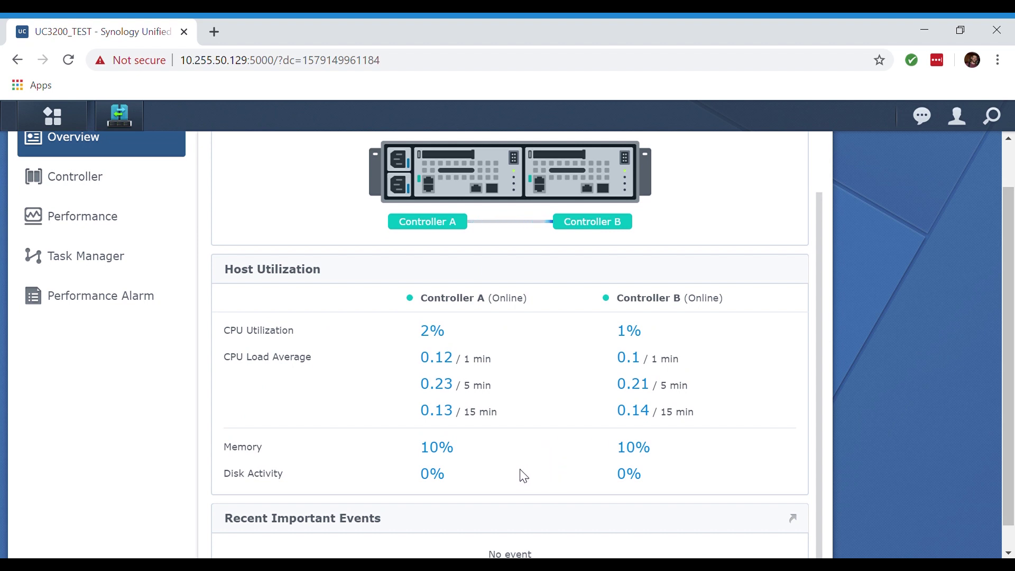
pyautogui.scroll(3, 523, 476)
pyautogui.click(750, 262)
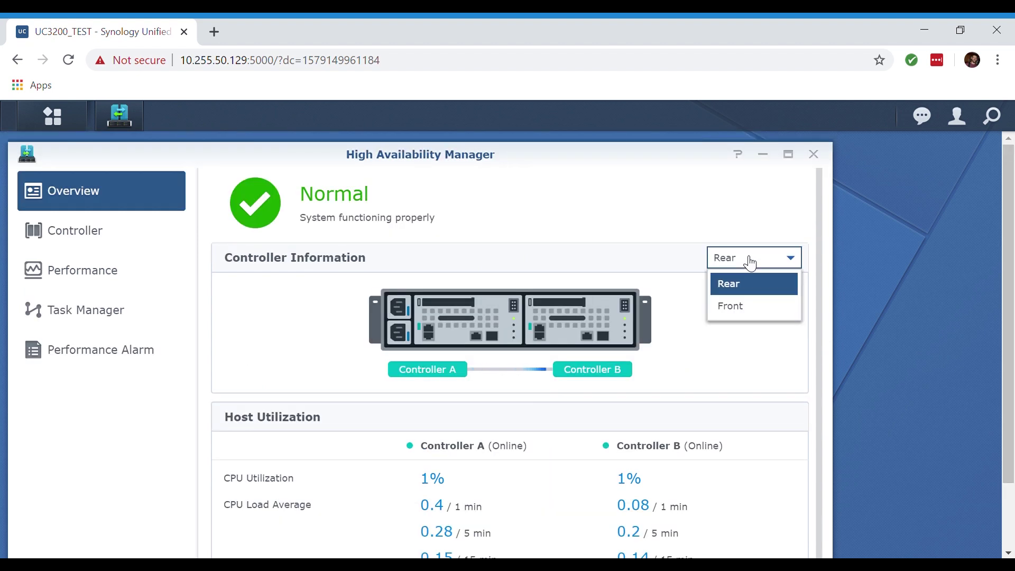
pyautogui.click(752, 306)
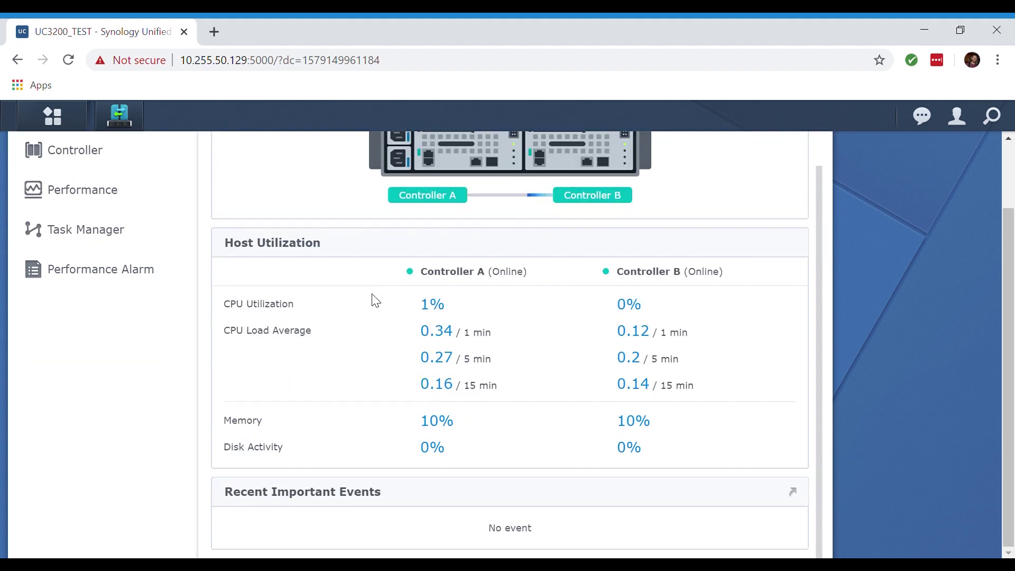
pyautogui.scroll(3, 372, 295)
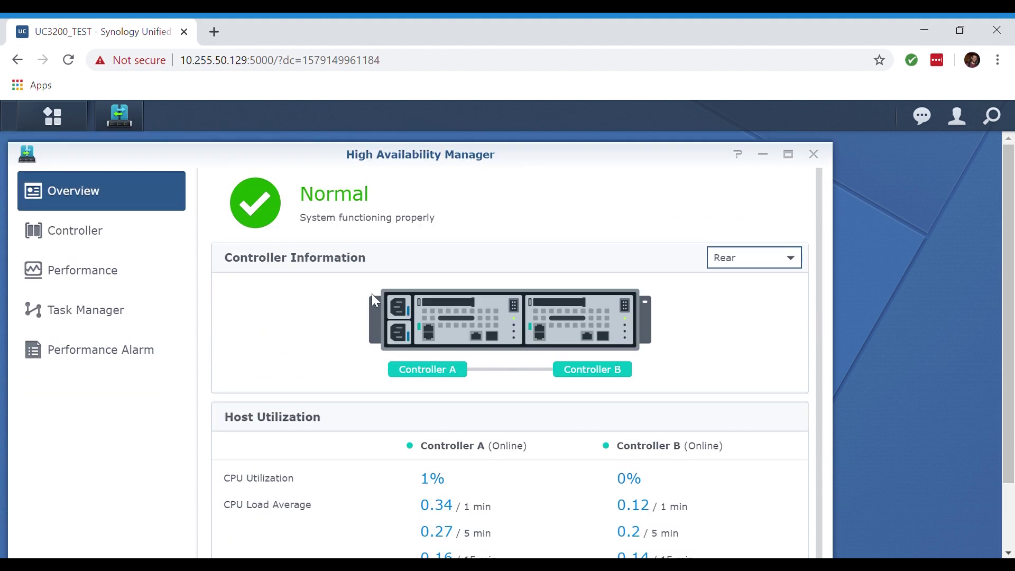
pyautogui.click(108, 233)
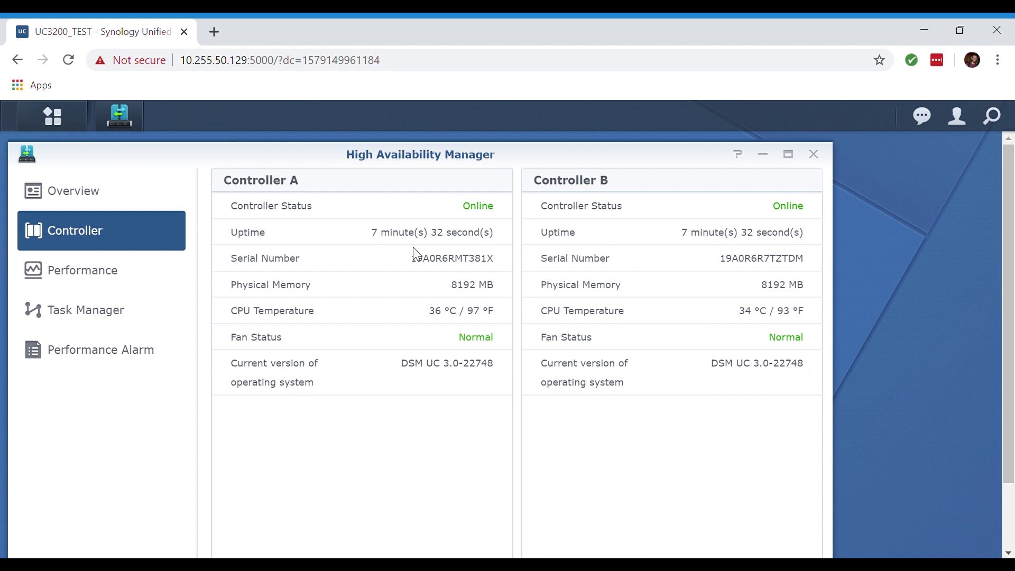
pyautogui.scroll(-1, 674, 271)
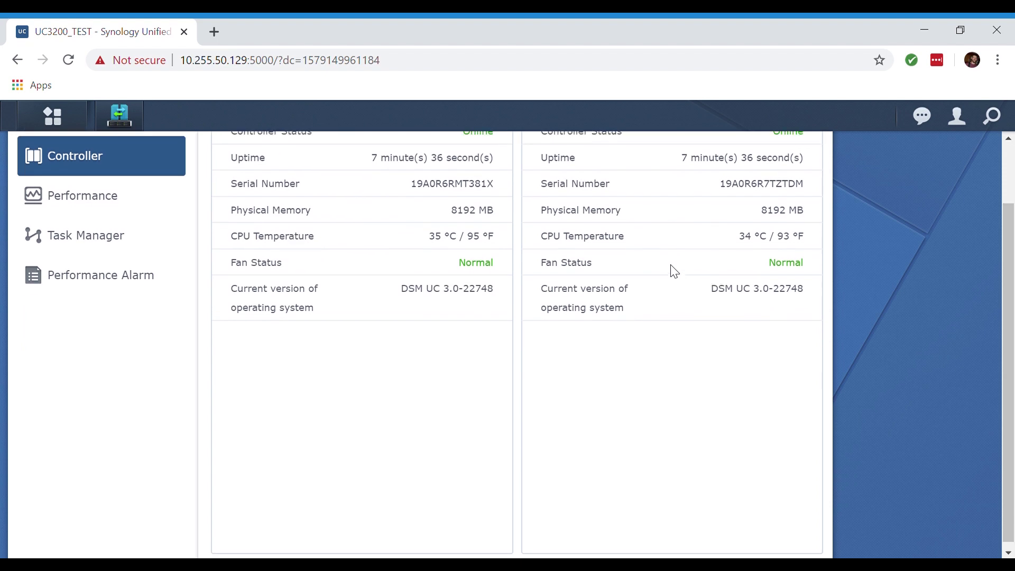
pyautogui.scroll(1, 674, 271)
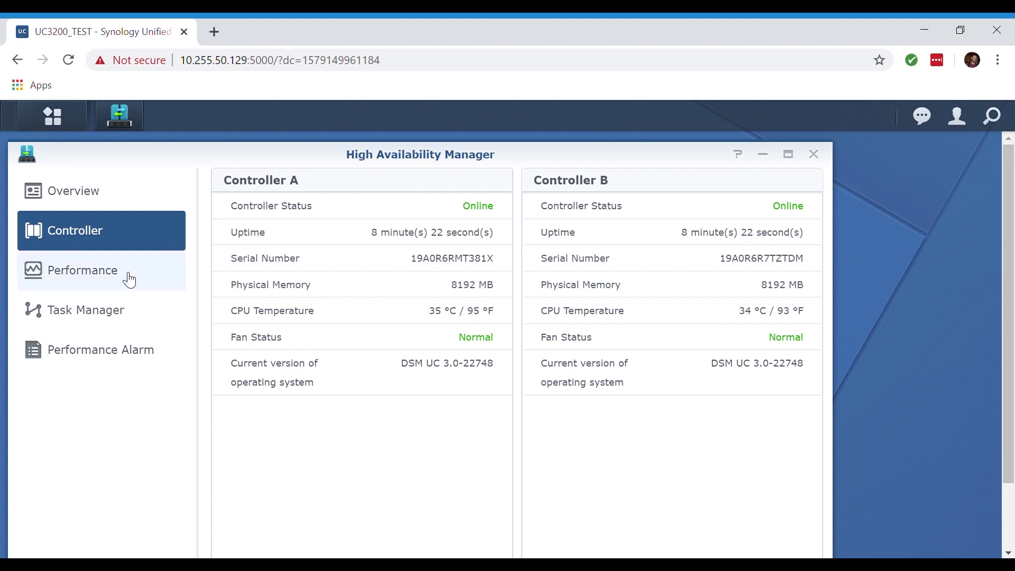
# Review CPU, Memory, Network, Disk, Volume and iSCSI performance charts, then show Task Manager's services
pyautogui.click(130, 280)
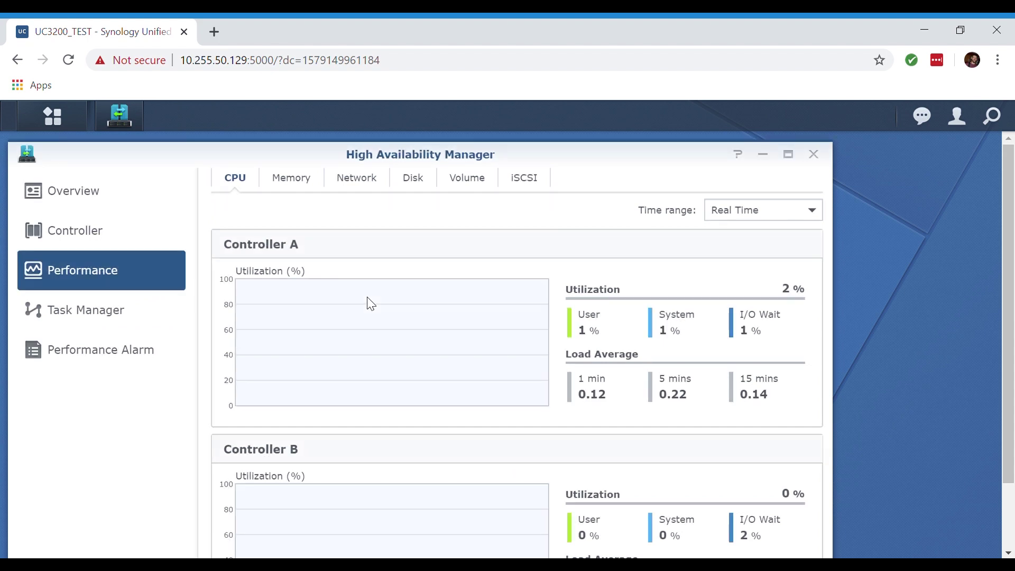
pyautogui.click(299, 181)
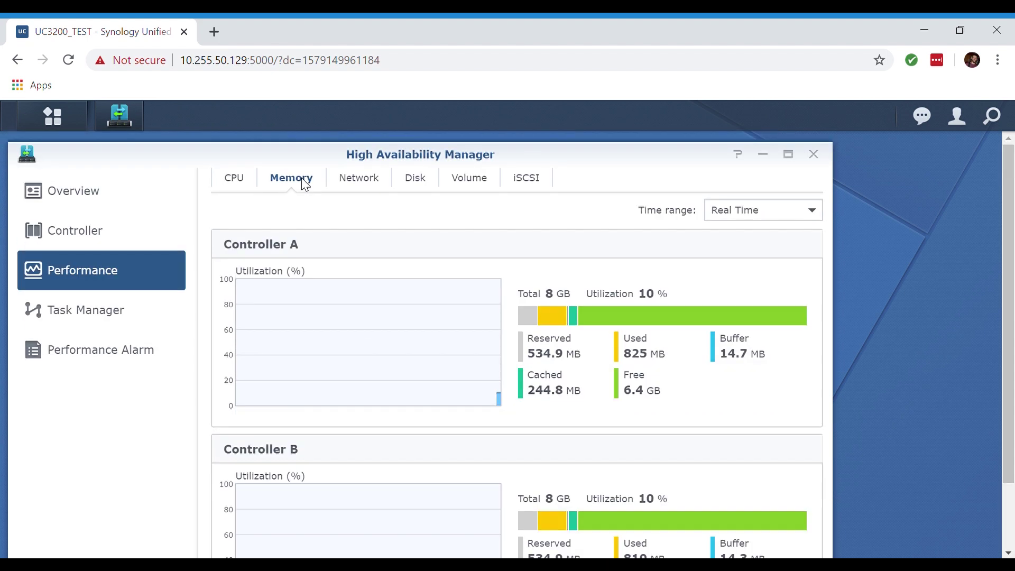
pyautogui.click(357, 191)
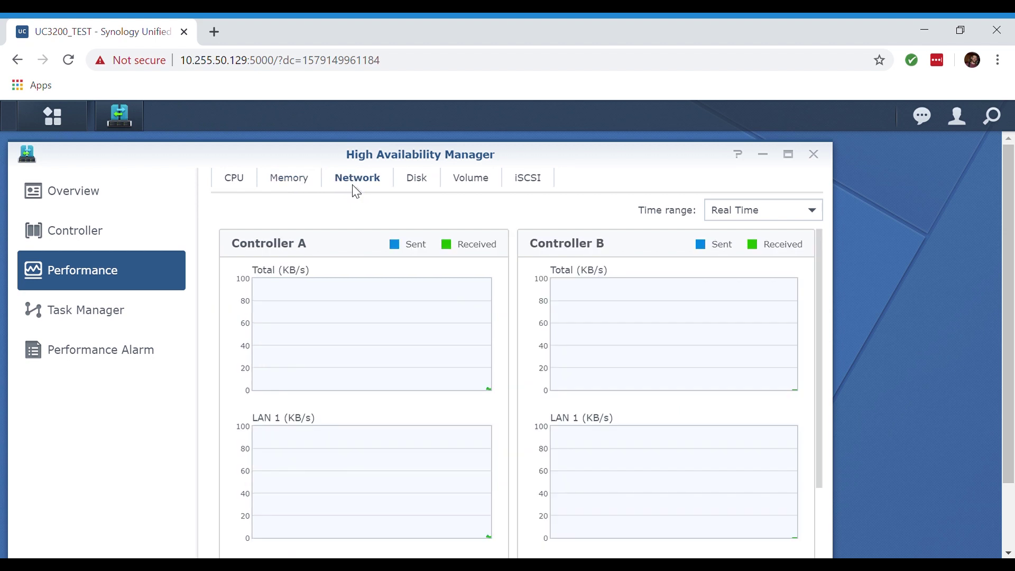
pyautogui.click(418, 181)
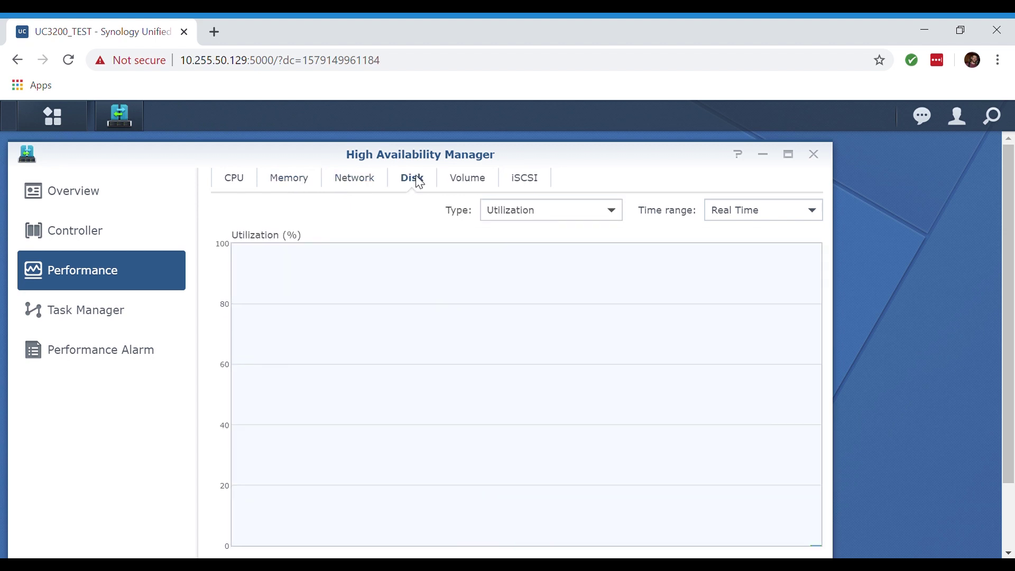
pyautogui.click(468, 180)
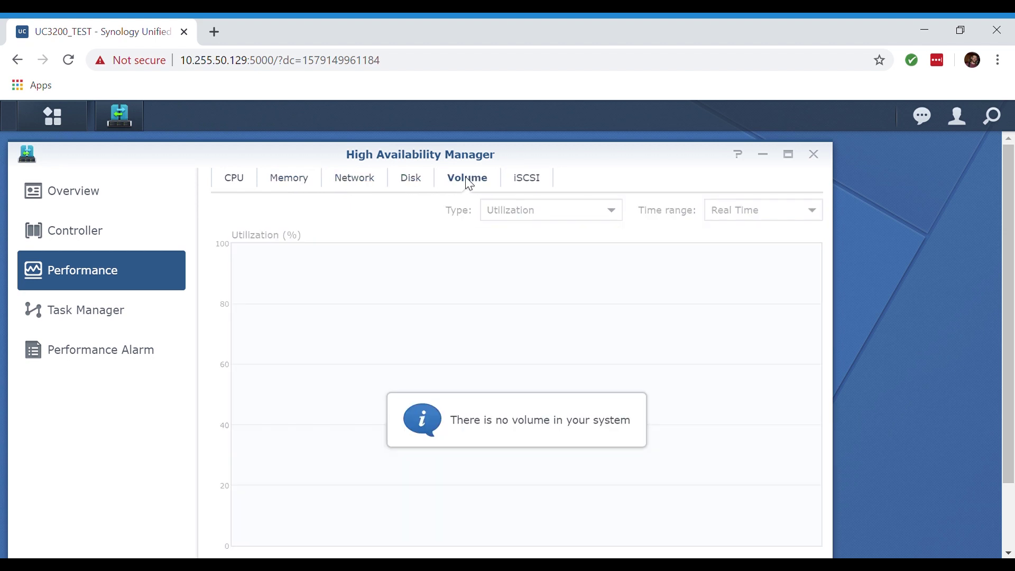
pyautogui.click(536, 186)
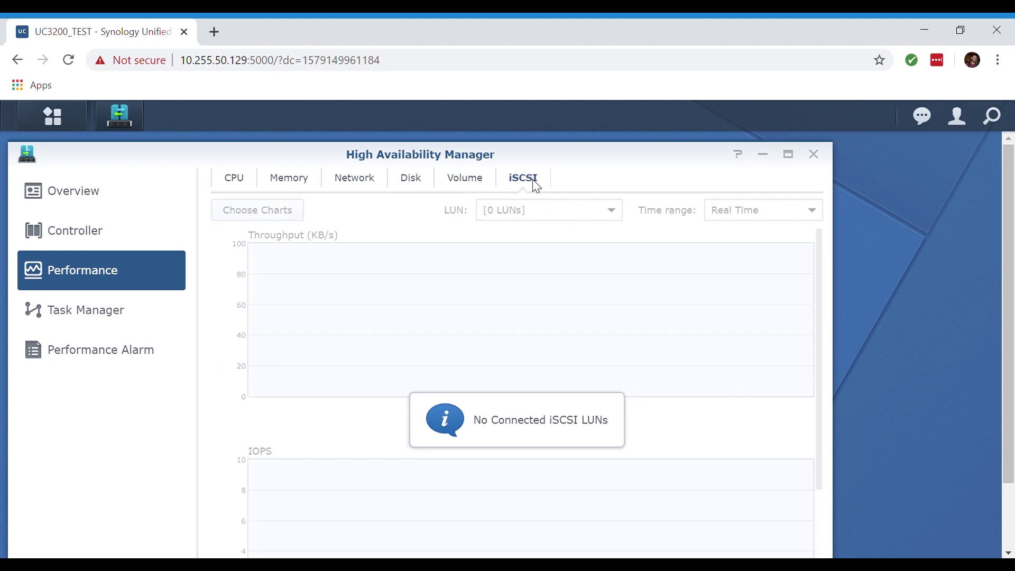
pyautogui.click(85, 326)
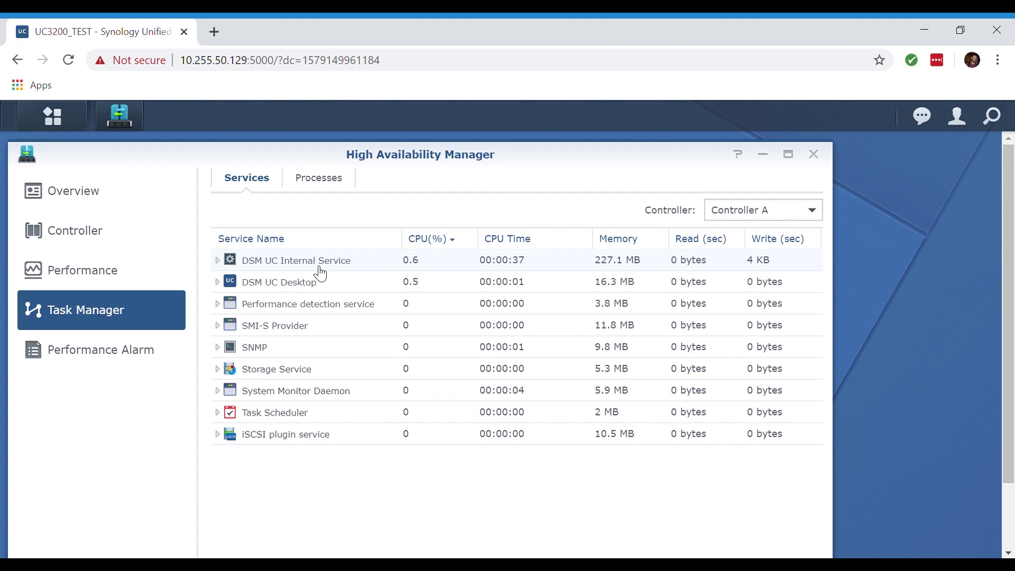
# Go from the alarm log to Performance Alarm Rules and create a new rule
pyautogui.click(148, 362)
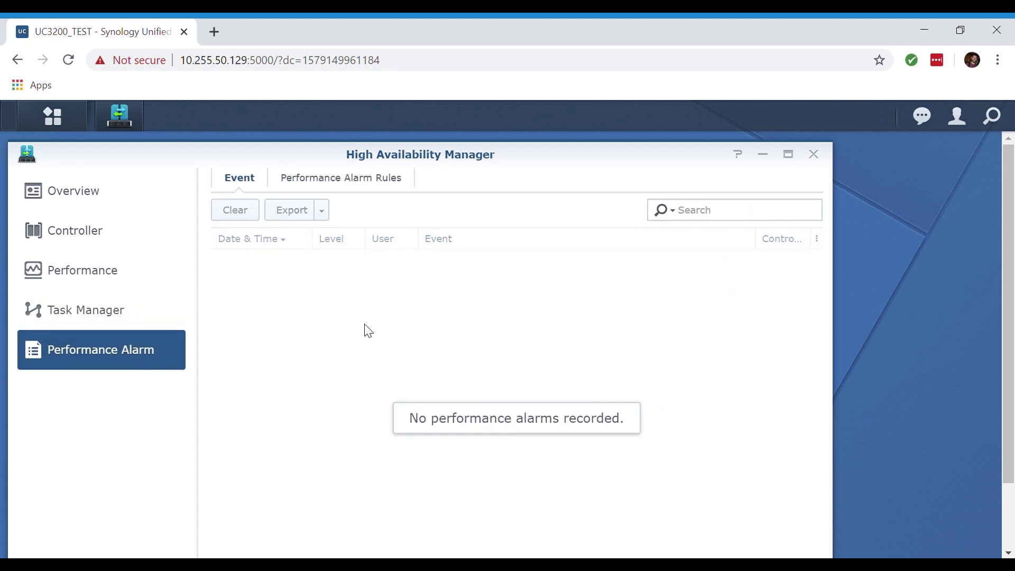
pyautogui.click(327, 188)
pyautogui.click(250, 216)
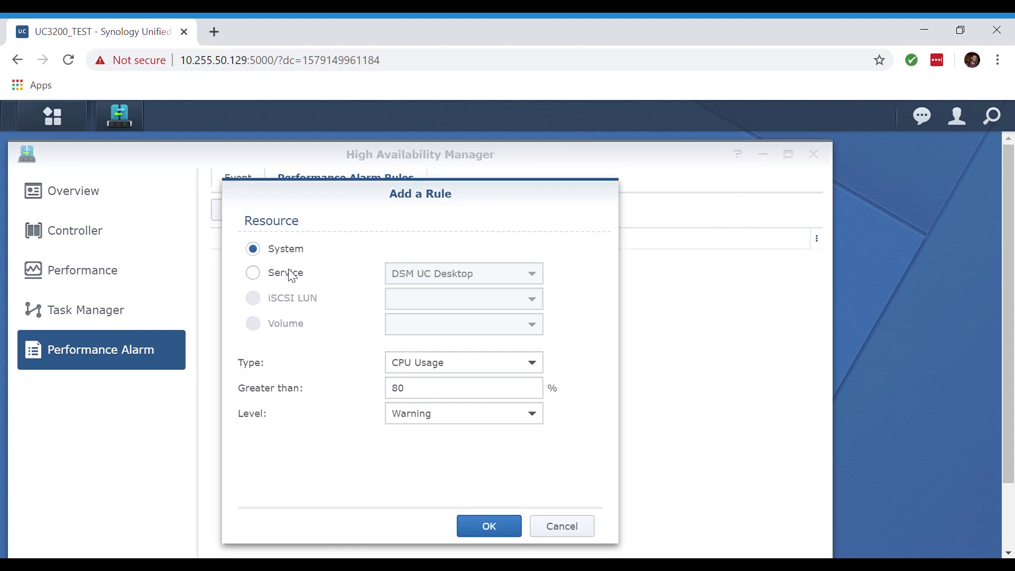
# Check the alarm's resource types, then check Storage Manager for existing storage pools
pyautogui.click(444, 365)
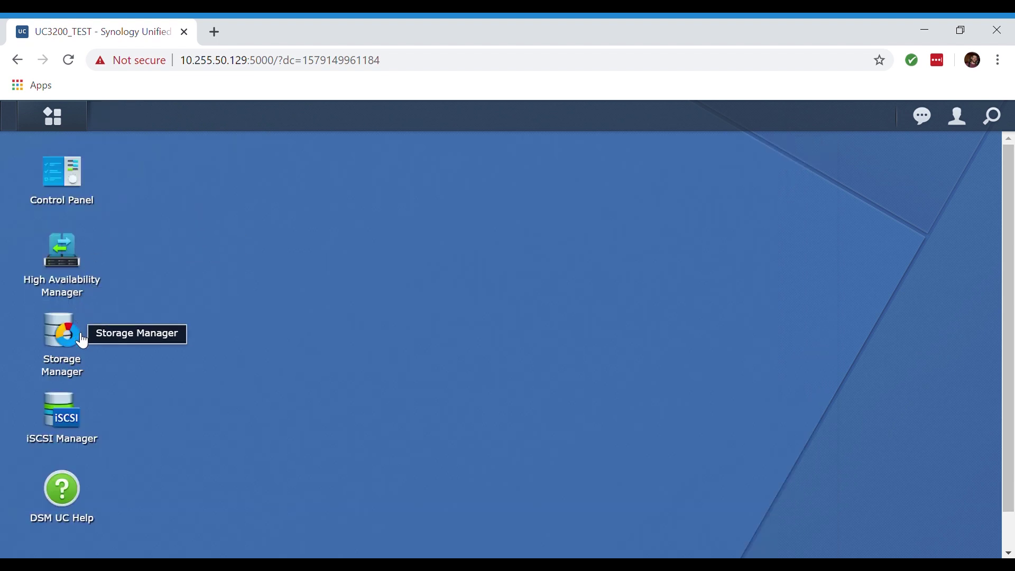
pyautogui.click(77, 344)
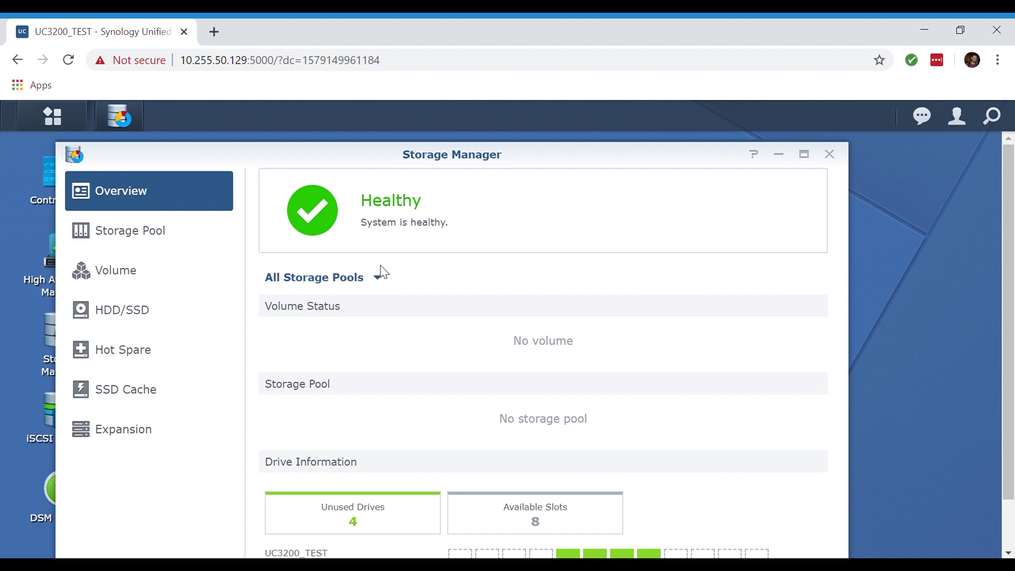
pyautogui.scroll(-1, 380, 271)
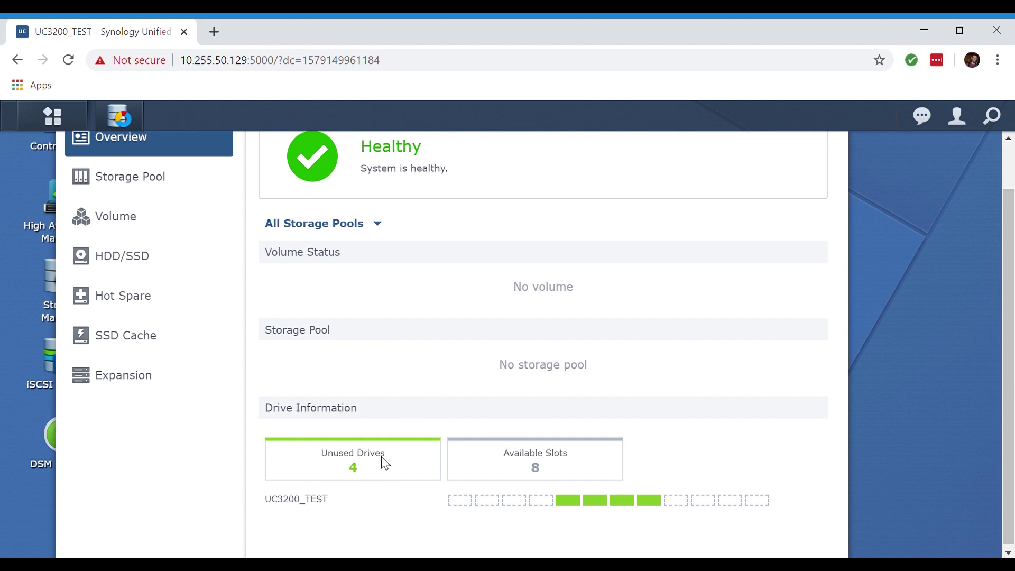
pyautogui.click(154, 175)
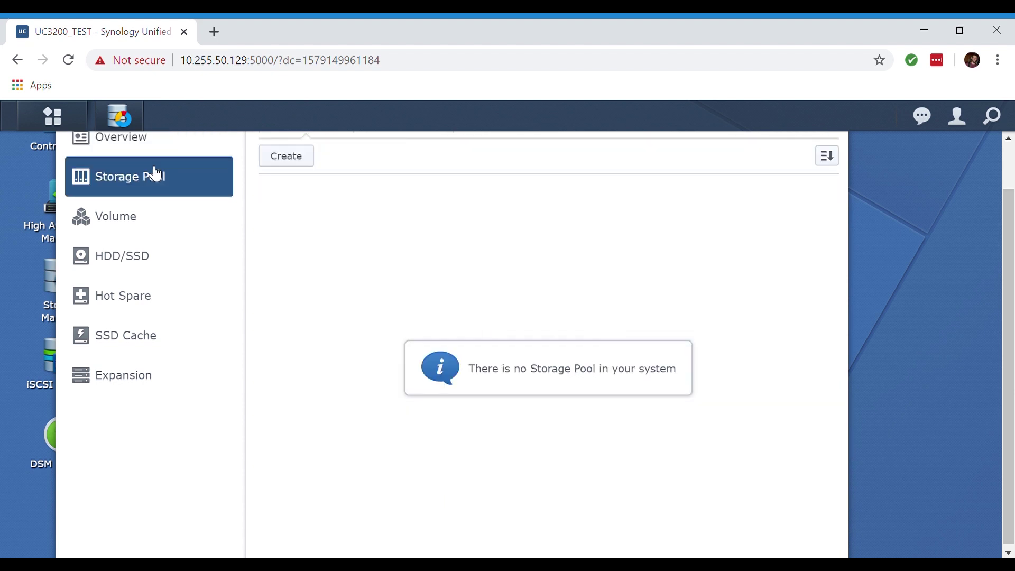
pyautogui.scroll(1, 288, 303)
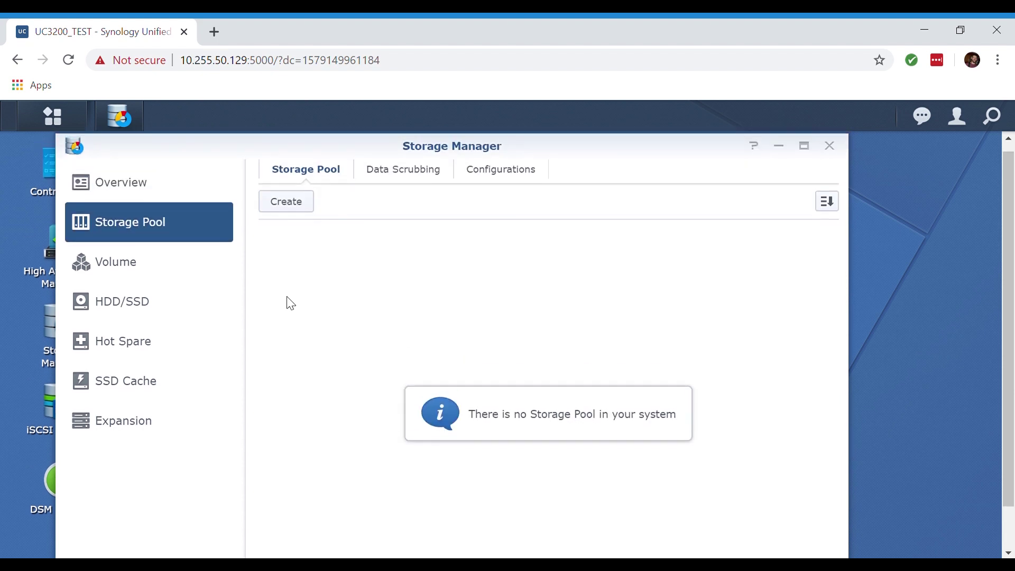
# Review installed drives, hot spare, SSD cache and expansion units, then open iSCSI Manager
pyautogui.click(159, 303)
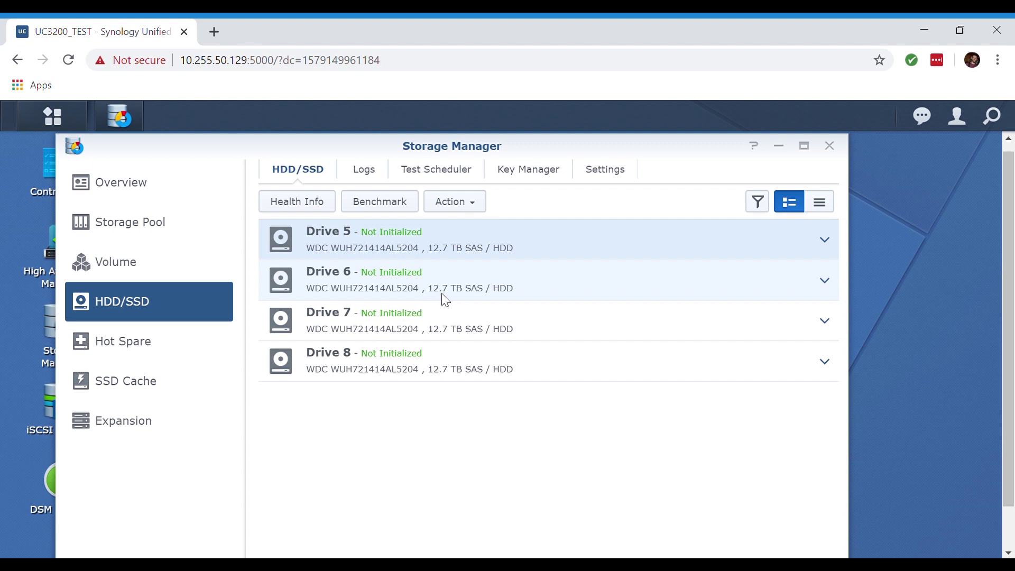
pyautogui.click(132, 352)
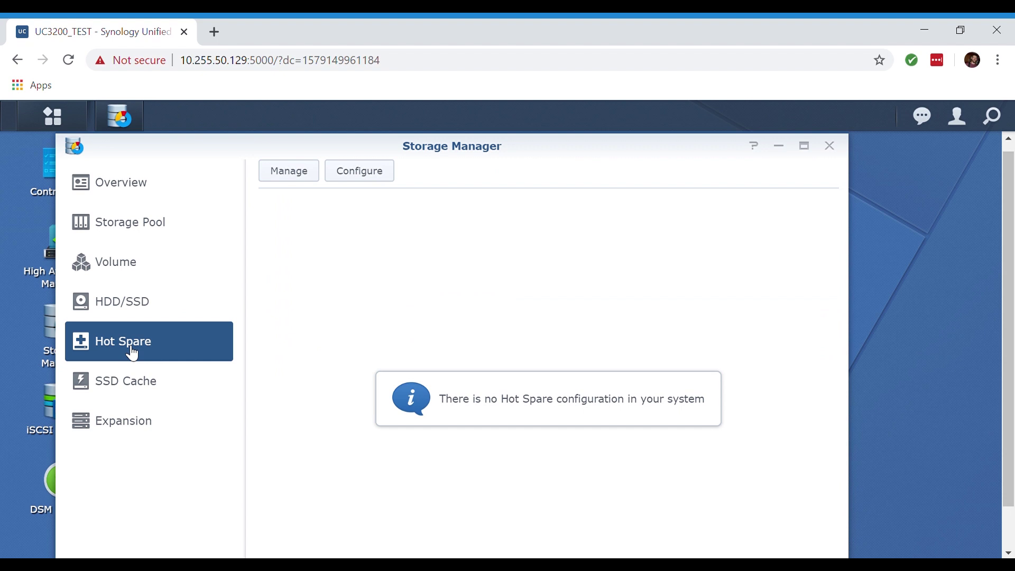
pyautogui.click(135, 384)
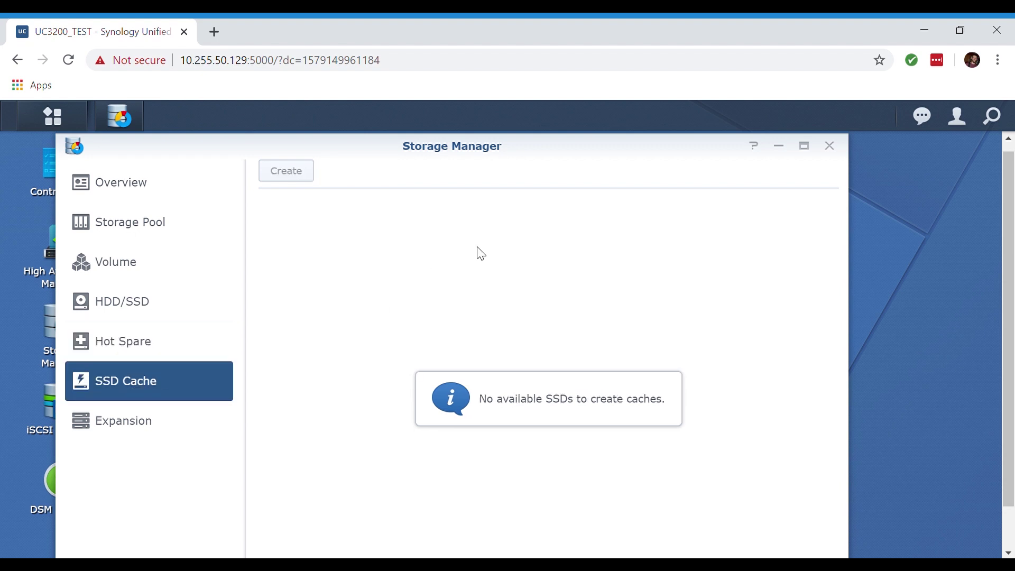
pyautogui.click(141, 422)
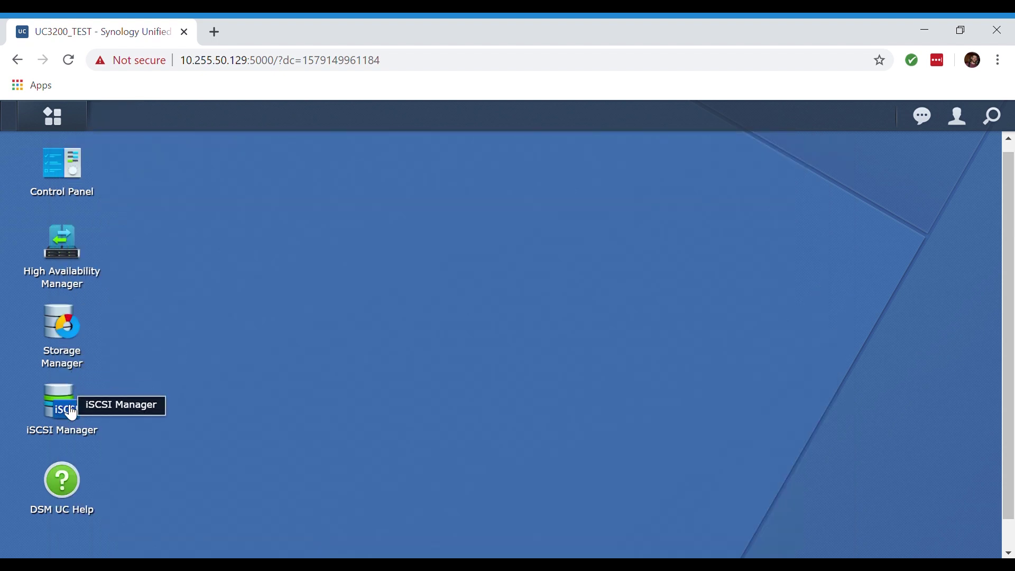
pyautogui.click(72, 413)
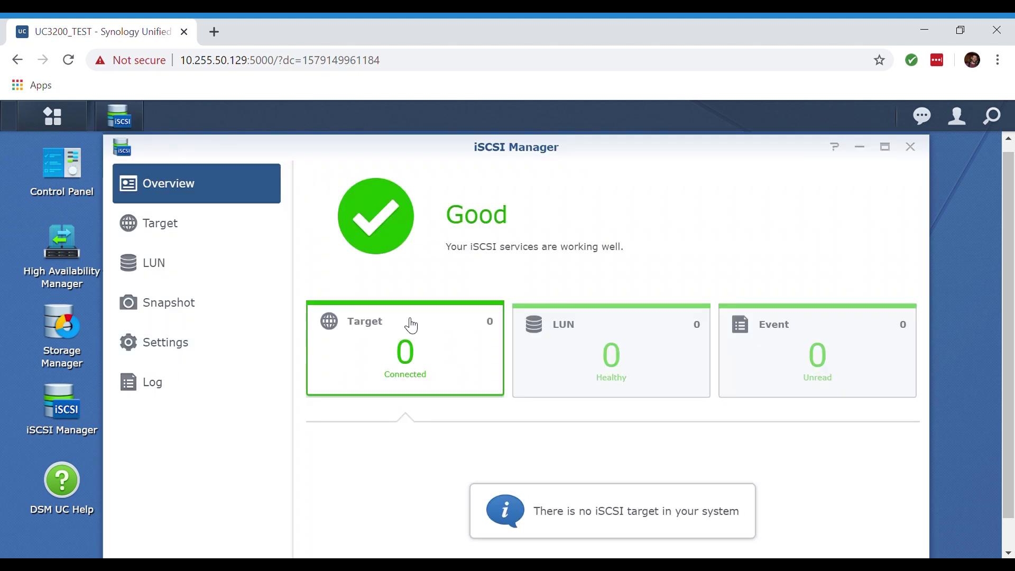
# Review the iSCSI Manager overview, minimize it, and open Control Panel
pyautogui.scroll(-1, 411, 325)
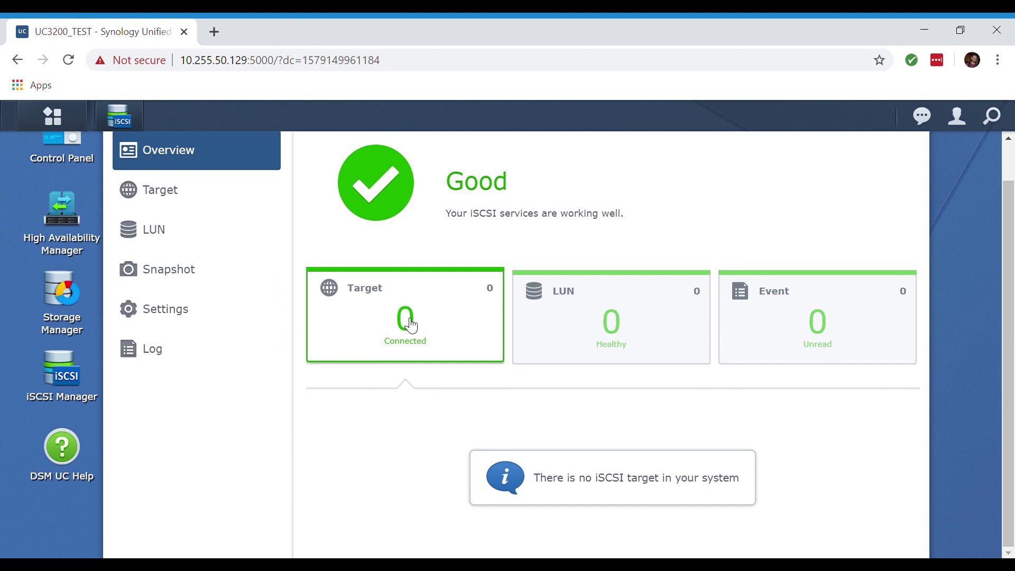
pyautogui.scroll(1, 411, 325)
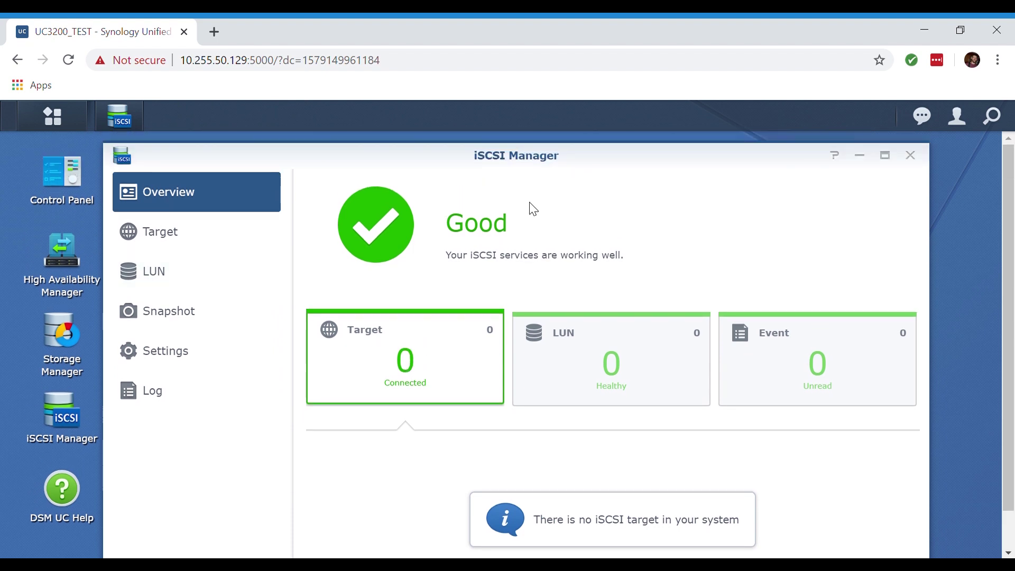
pyautogui.click(859, 156)
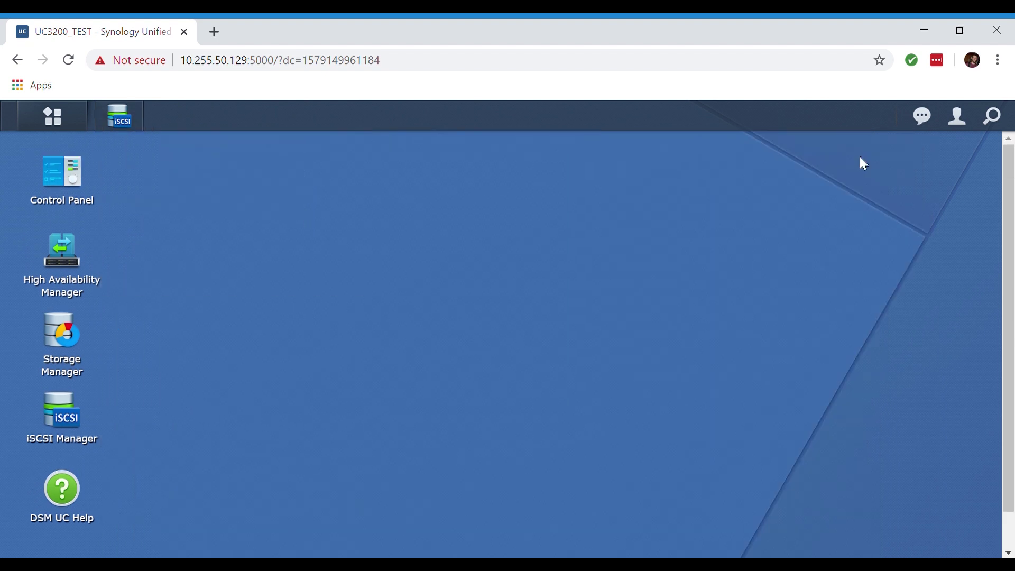
pyautogui.click(70, 191)
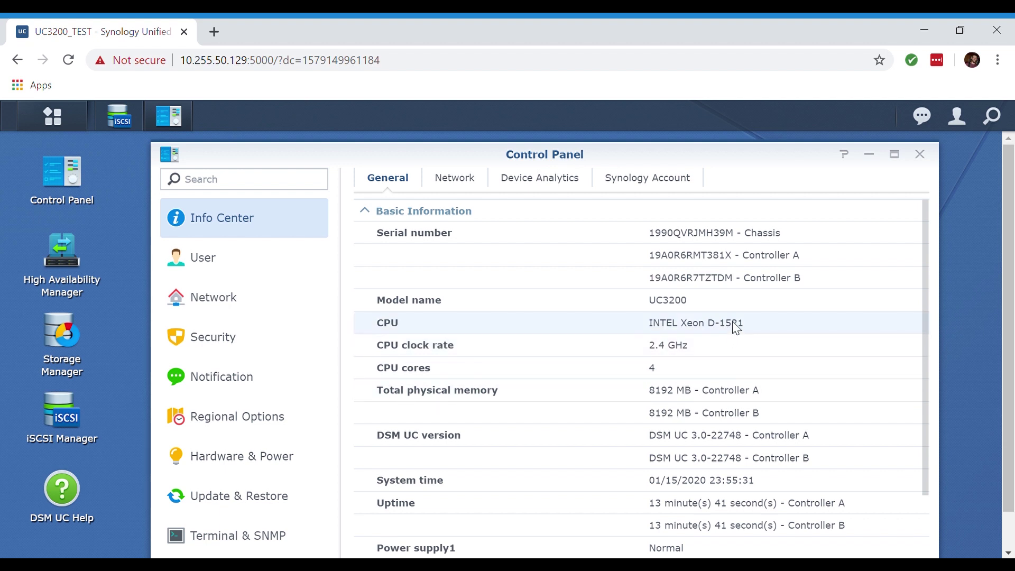
# Read Info Center's basic information down to thermal status and time zone, then view users
pyautogui.scroll(-1, 734, 323)
pyautogui.scroll(1, 734, 328)
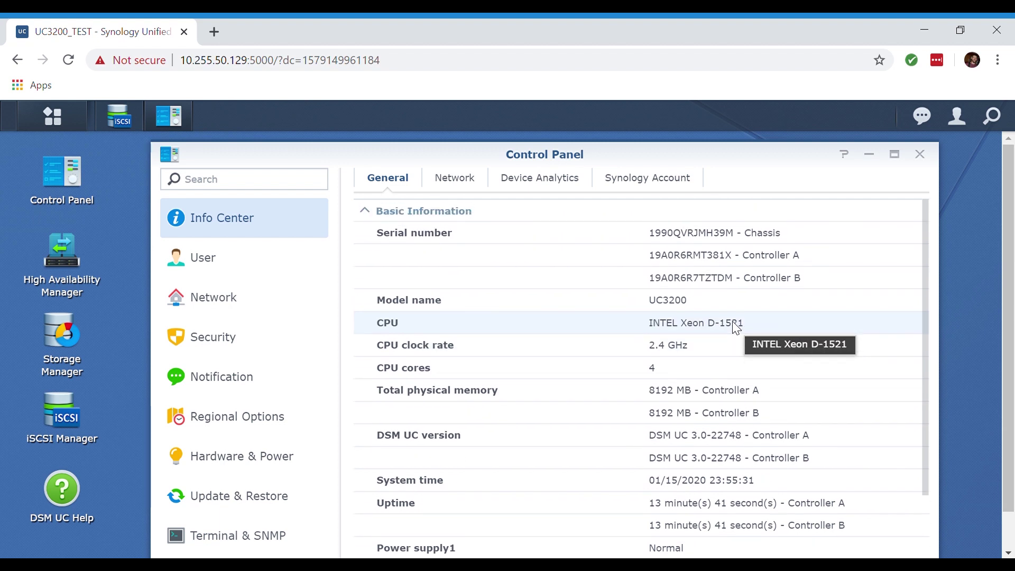
pyautogui.scroll(-3, 734, 328)
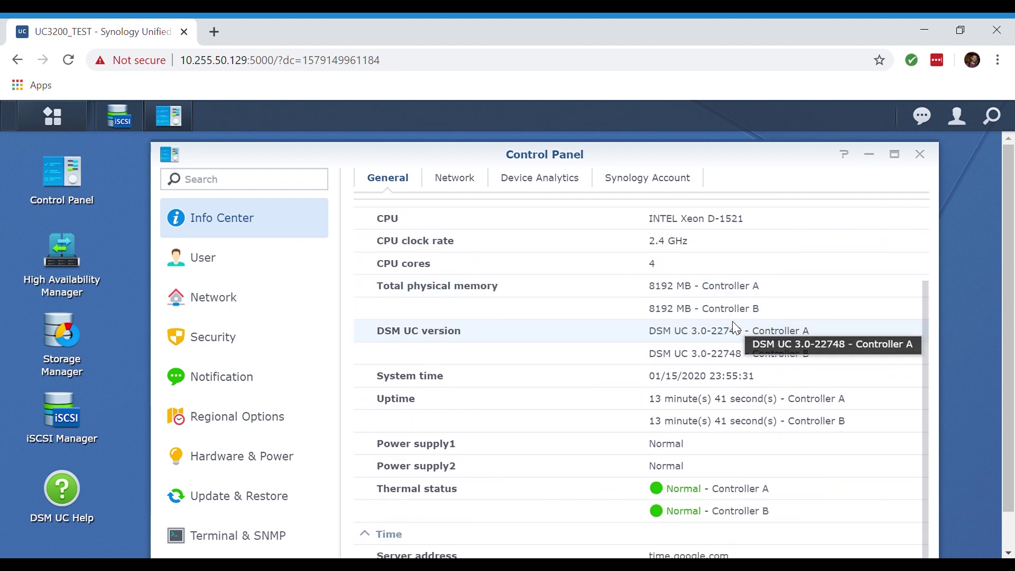
pyautogui.scroll(-1, 734, 323)
pyautogui.scroll(-1, 734, 324)
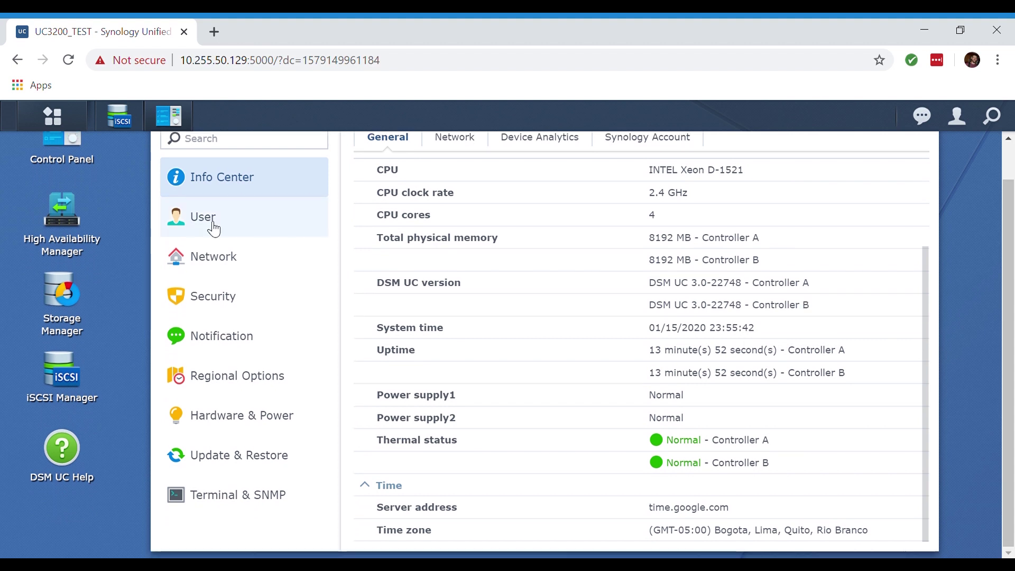
pyautogui.click(210, 226)
# Review the user list and the Advanced tab's password strength rules
pyautogui.scroll(1, 483, 359)
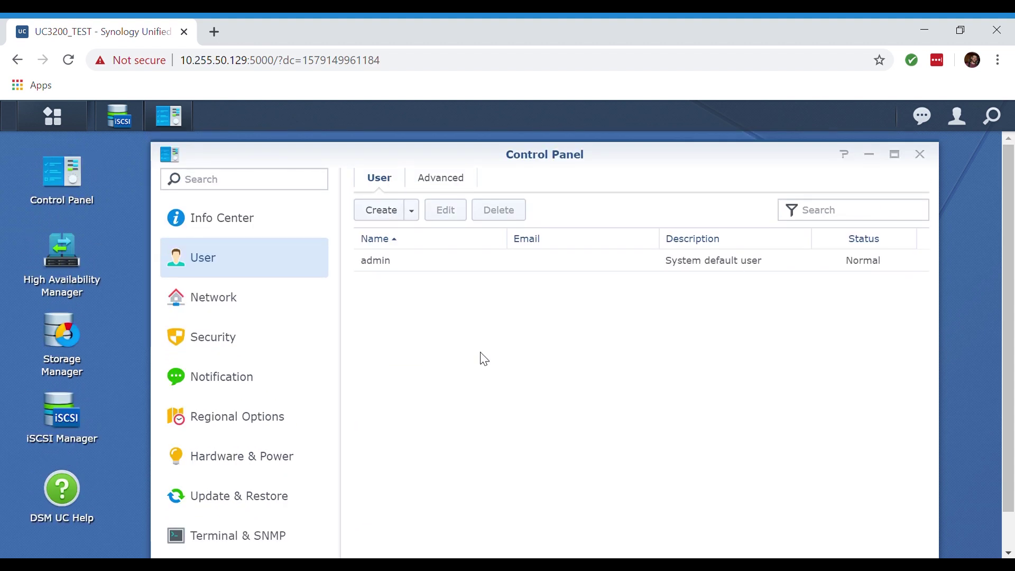
pyautogui.click(439, 186)
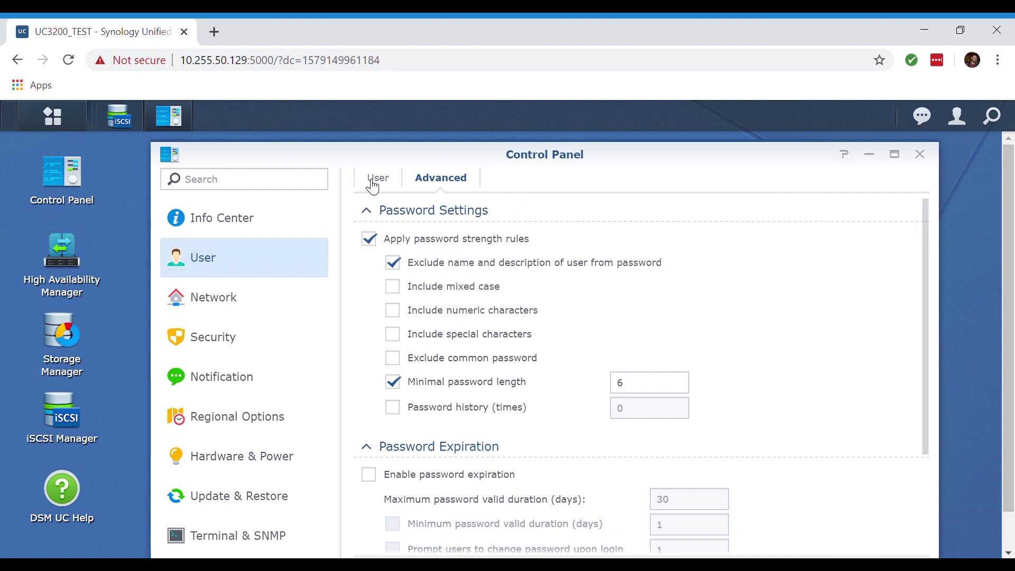
pyautogui.click(371, 184)
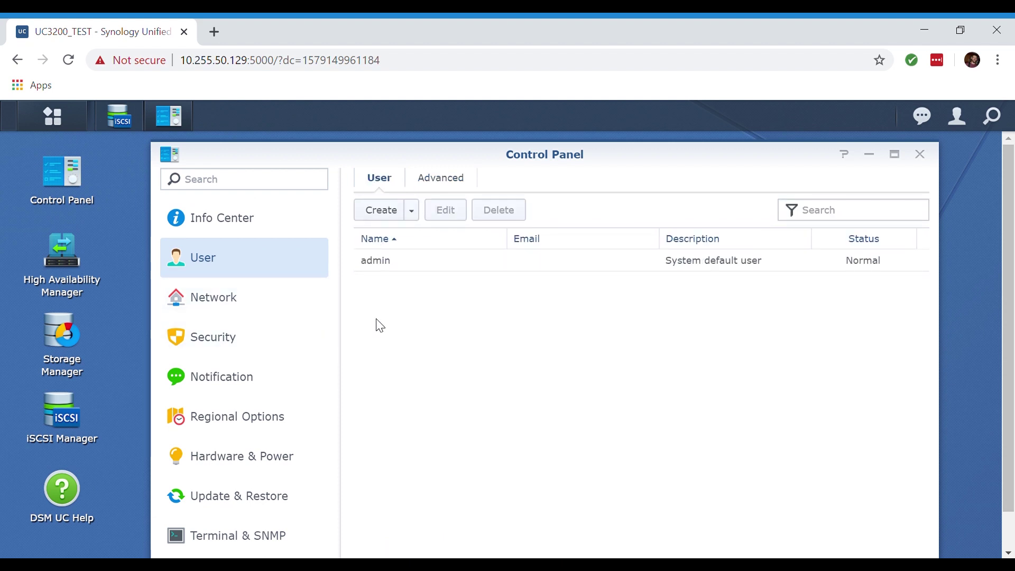
# Show Controller A's LAN 1 interface details: connected via DHCP at 10.255.50.129
pyautogui.scroll(-1, 236, 311)
pyautogui.scroll(1, 236, 310)
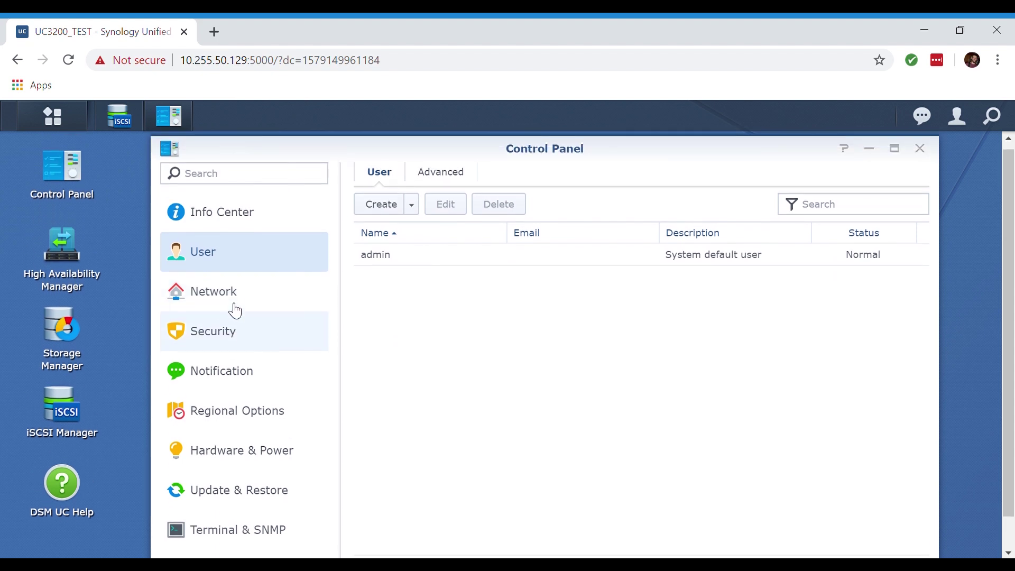
pyautogui.click(236, 311)
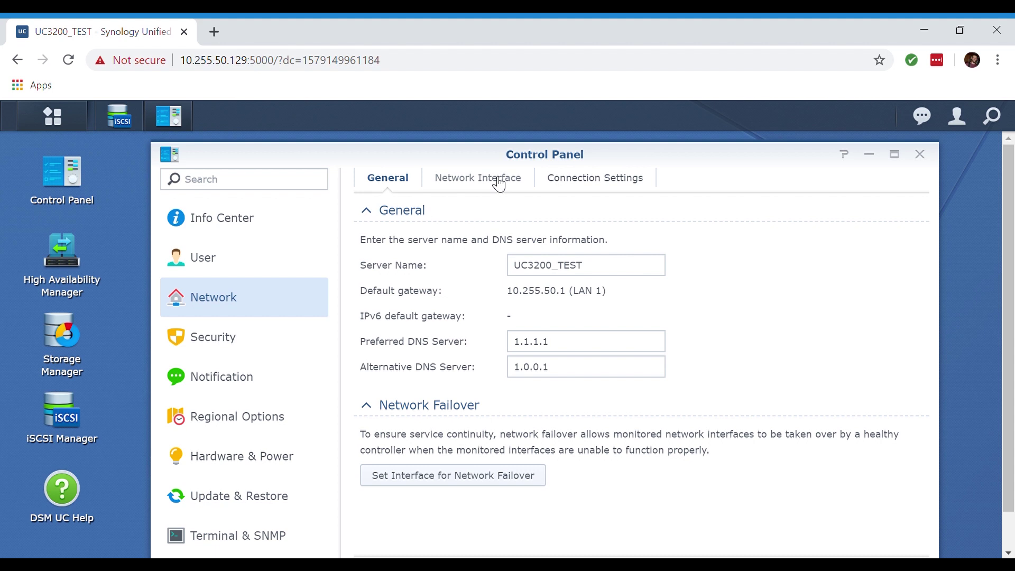
pyautogui.click(499, 179)
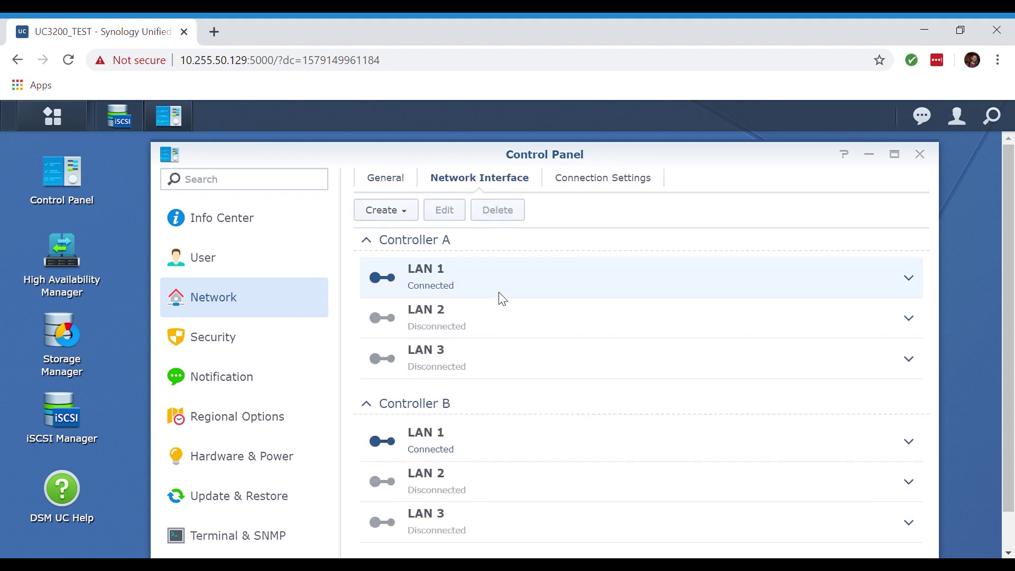
pyautogui.scroll(-1, 909, 238)
pyautogui.click(909, 238)
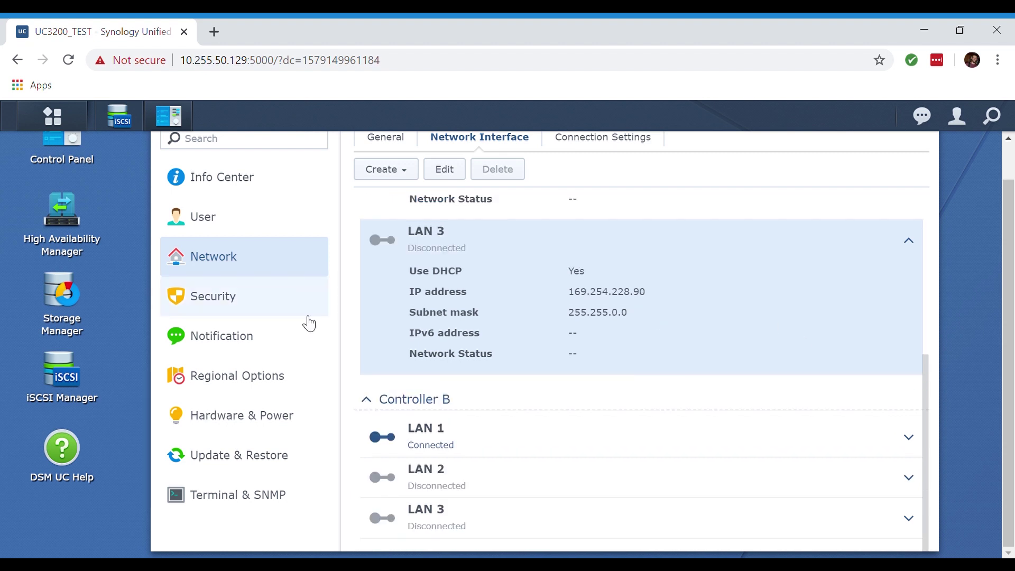
# Look over the Security settings page
pyautogui.click(306, 317)
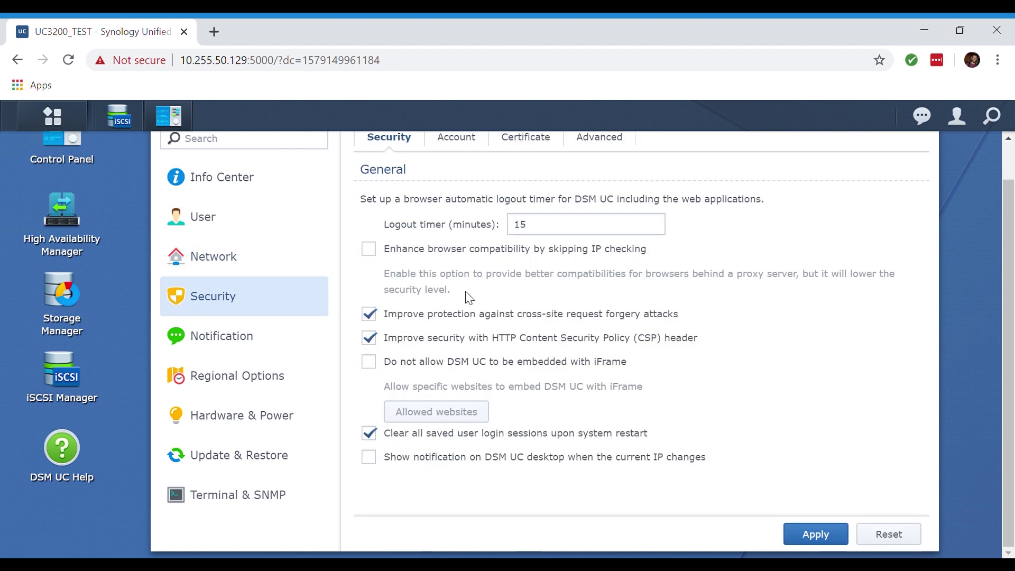
pyautogui.scroll(1, 471, 295)
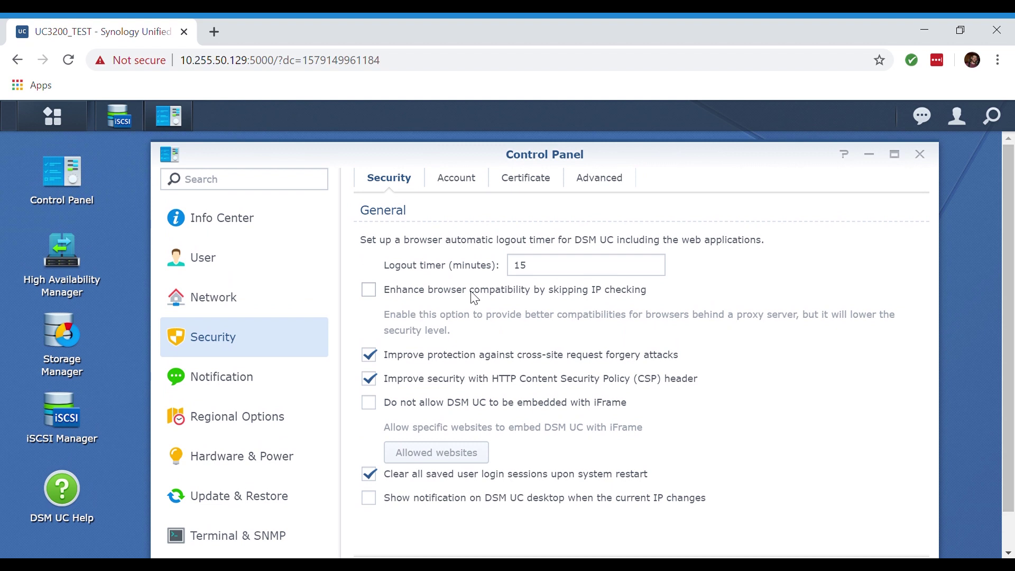
pyautogui.scroll(-1, 473, 295)
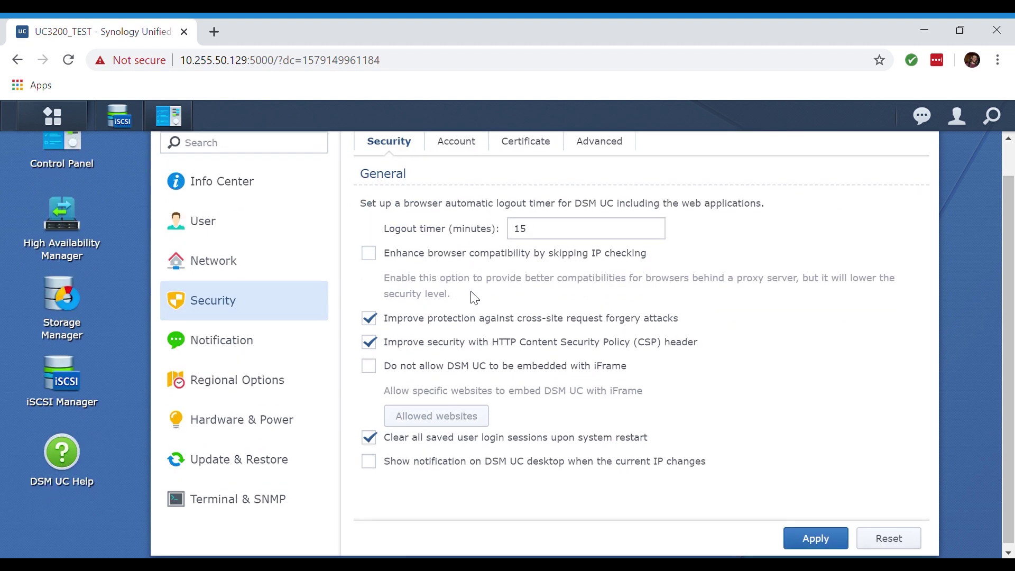
pyautogui.scroll(1, 471, 291)
# Enable SMS notifications, view the SMS provider list, then bring up Hardware & Power beep settings
pyautogui.click(232, 370)
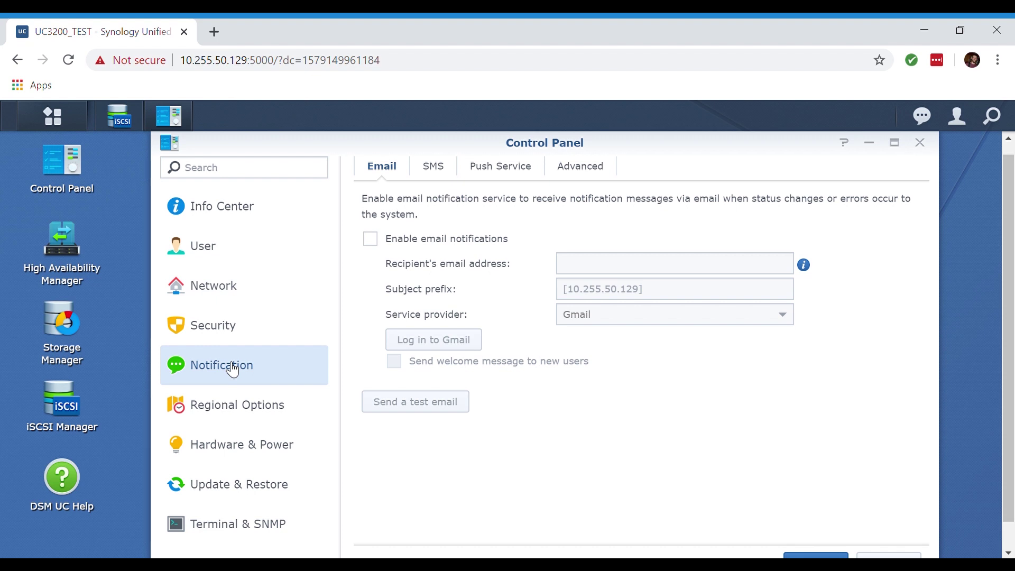
pyautogui.click(436, 168)
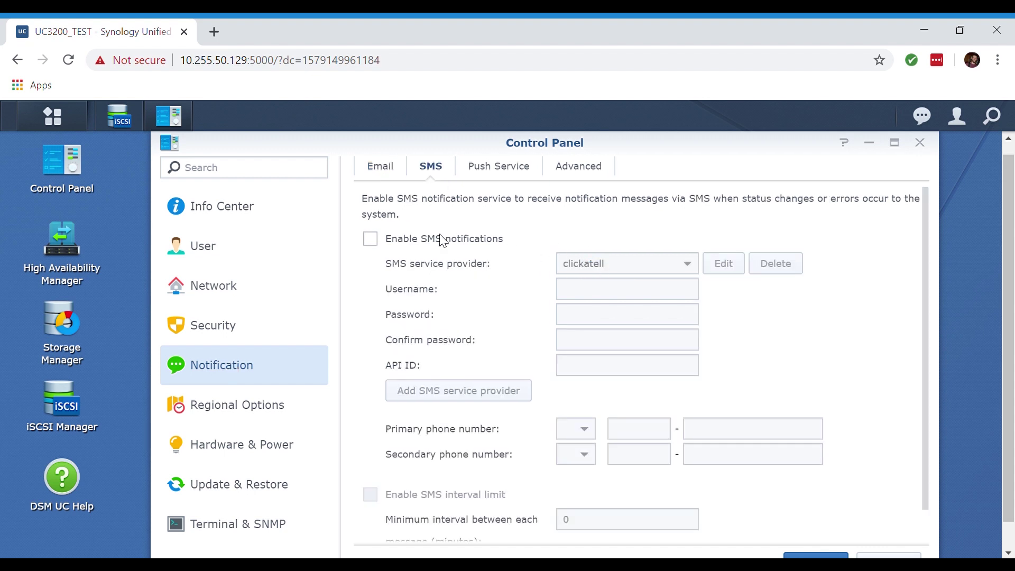
pyautogui.click(371, 240)
pyautogui.click(641, 265)
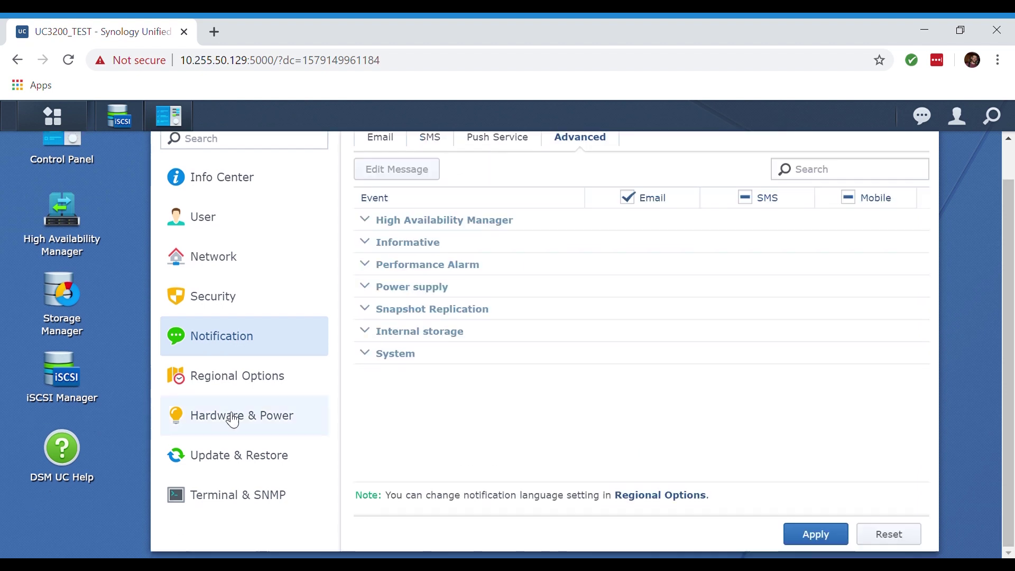
pyautogui.click(233, 420)
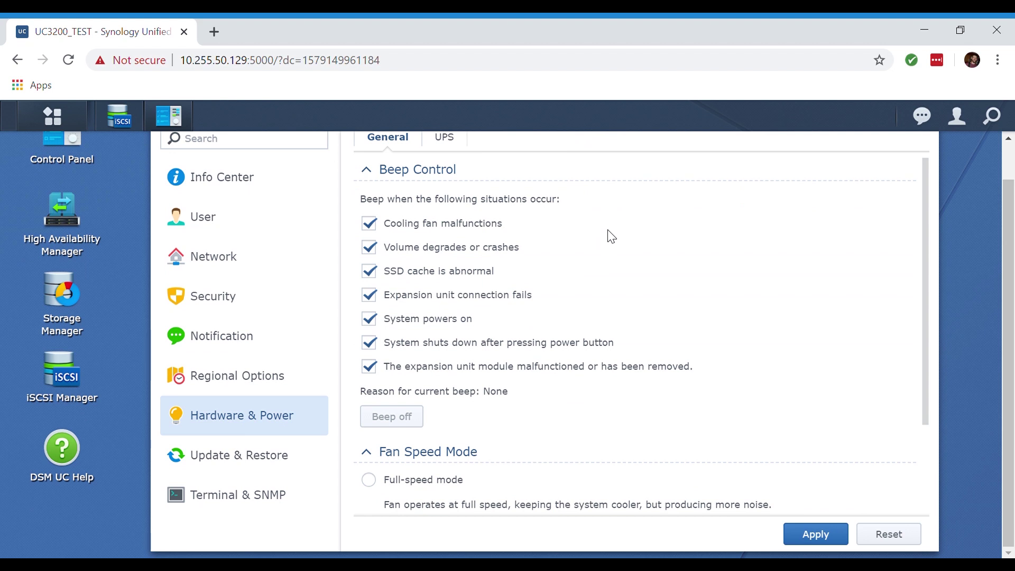
# Switch the Fan Speed Mode from Quiet to Cool mode and apply it
pyautogui.scroll(1, 612, 237)
pyautogui.scroll(1, 612, 237)
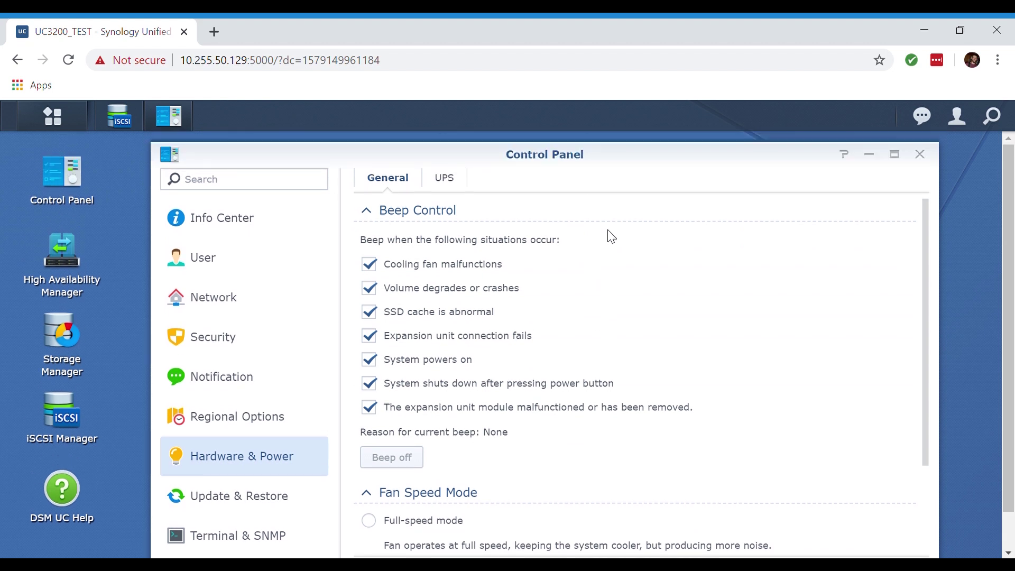
pyautogui.scroll(-3, 611, 236)
pyautogui.scroll(3, 608, 233)
pyautogui.scroll(-5, 468, 301)
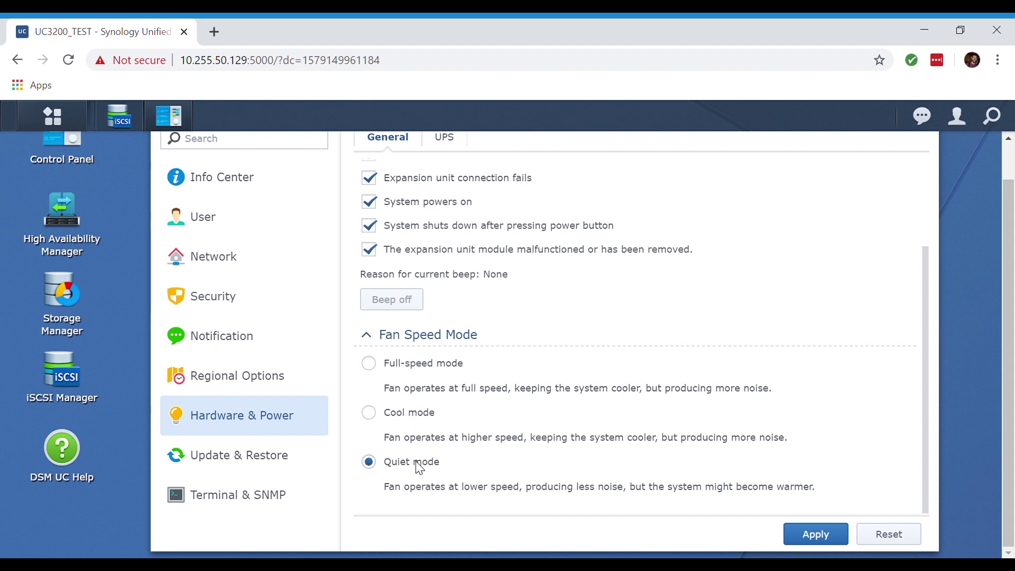
pyautogui.click(396, 412)
pyautogui.click(813, 534)
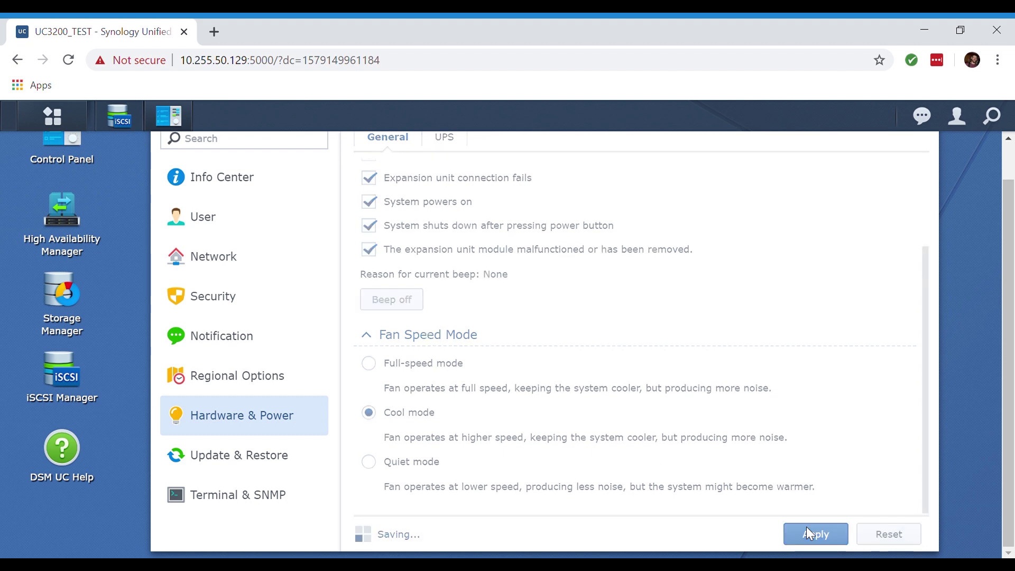
pyautogui.click(244, 455)
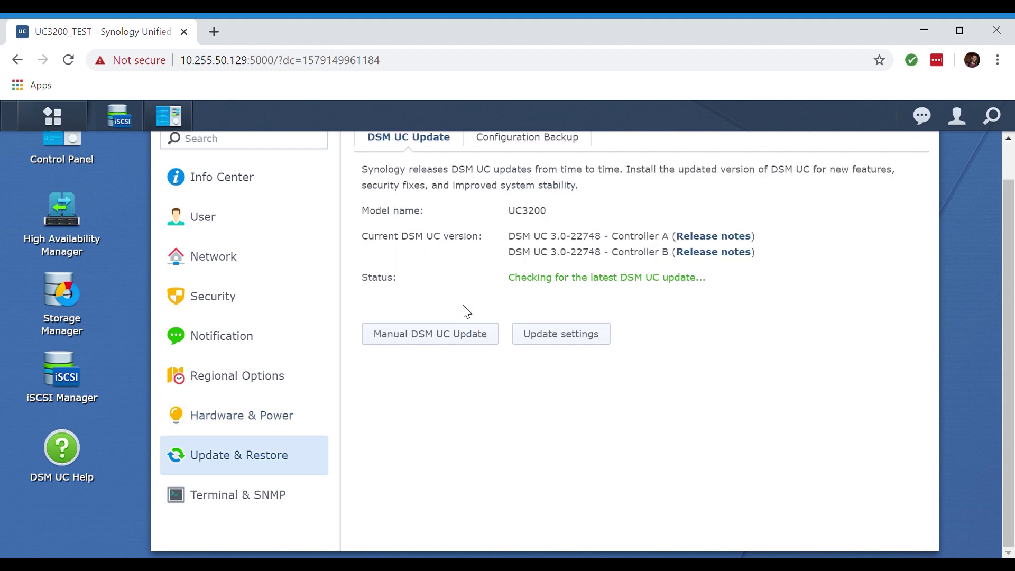
# Check the DSM UC Update page showing UC3200 on DSM UC 3.0-22748 for both controllers
pyautogui.scroll(1, 489, 278)
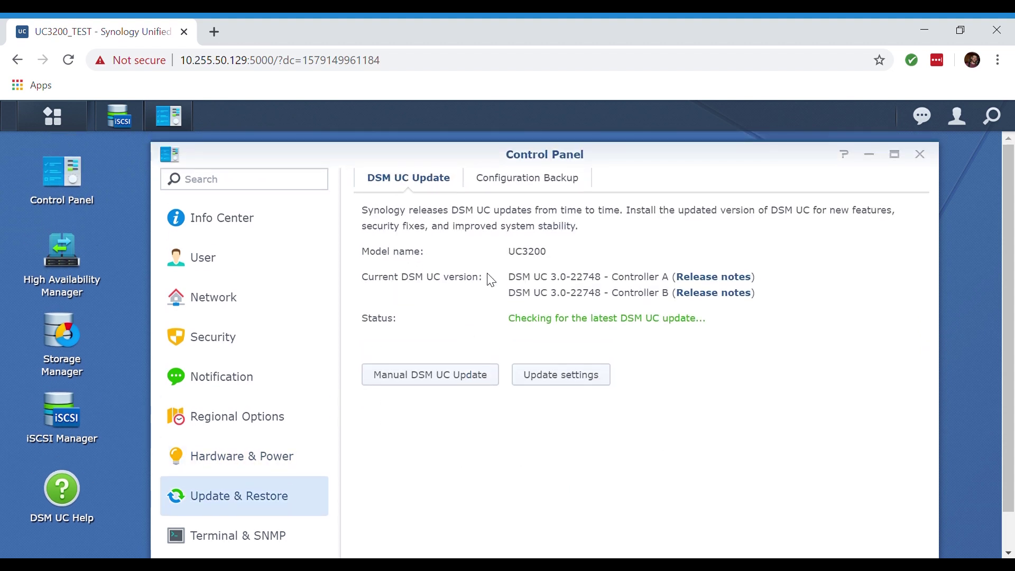